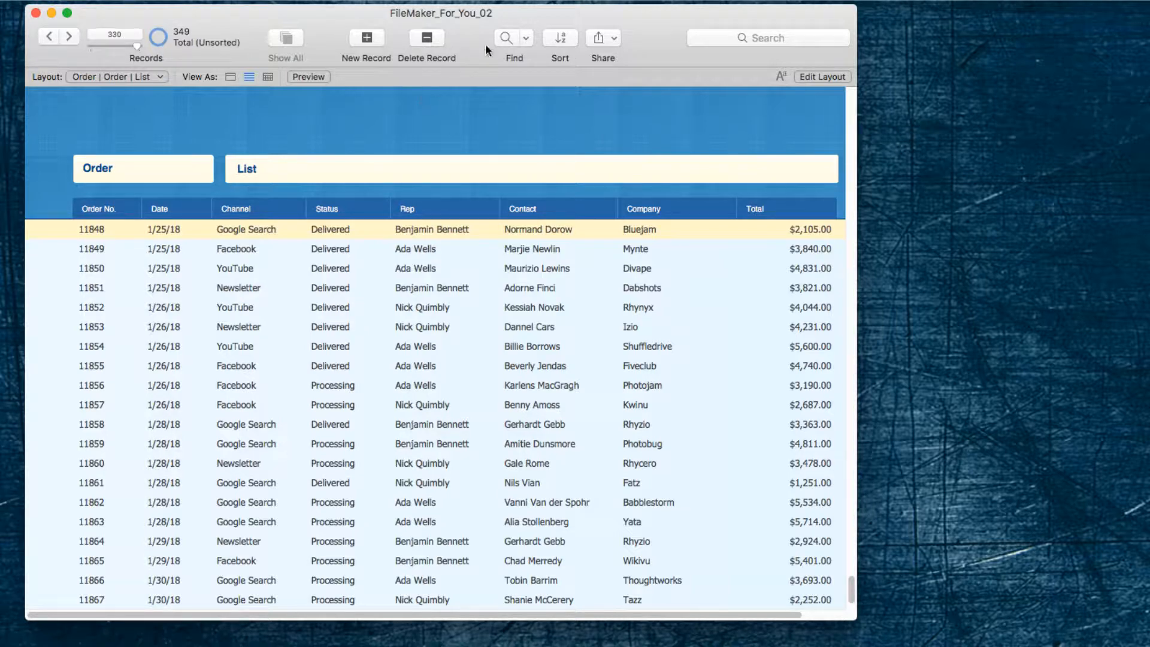
# Find the orders dated in January 2018 by searching the Date field for the month and year.
pyautogui.click(506, 36)
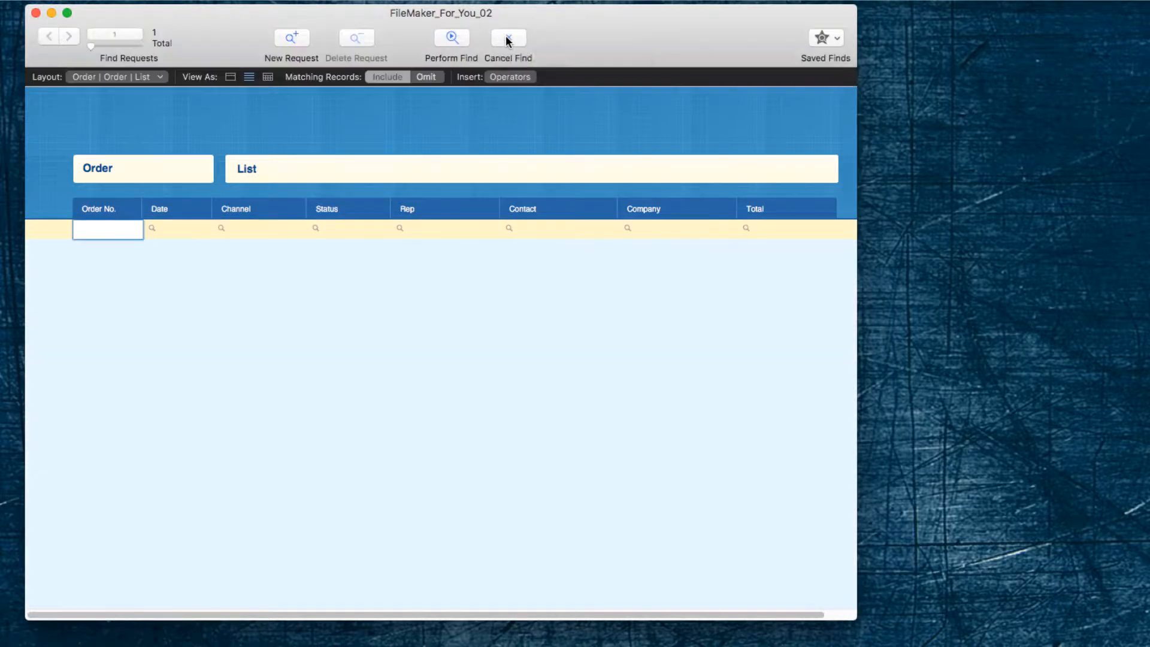
pyautogui.click(167, 229)
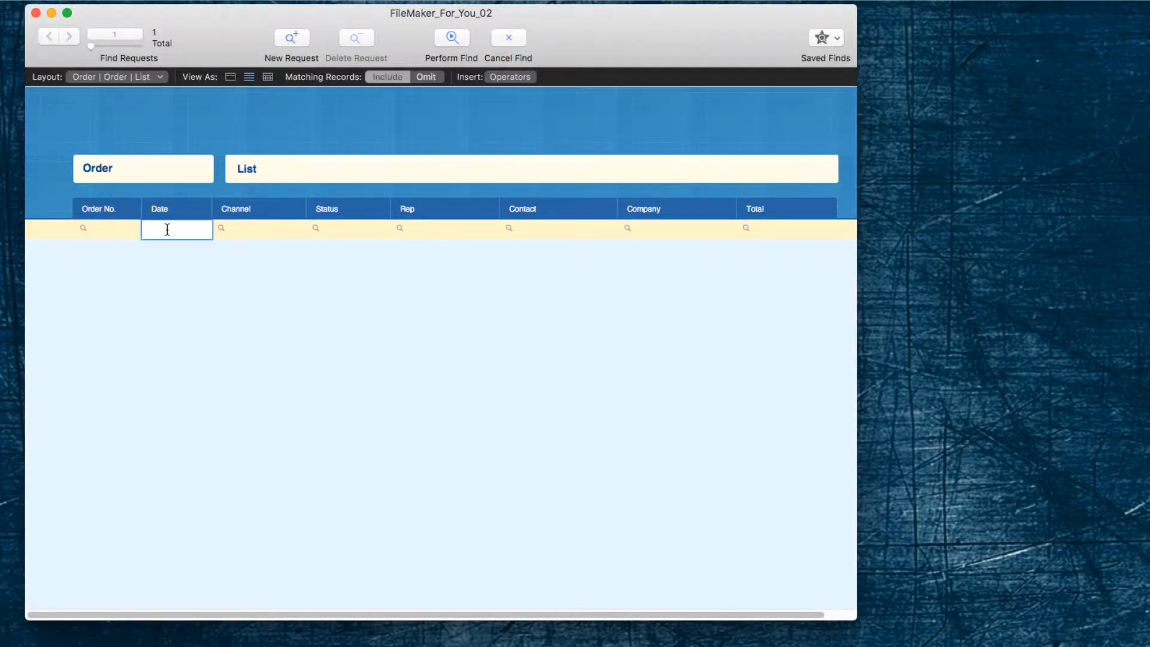
pyautogui.write('1/2018')
pyautogui.press('Return')
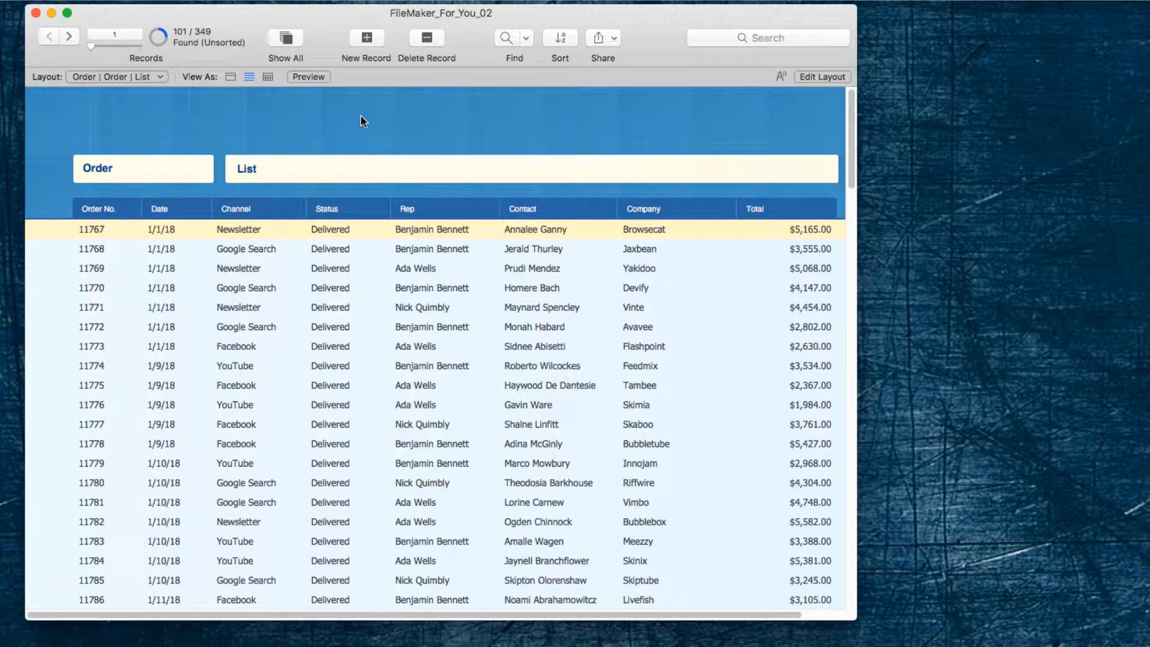
# Perform a new find on the order list with 1/2018 as the Date criterion.
pyautogui.press('super+f')
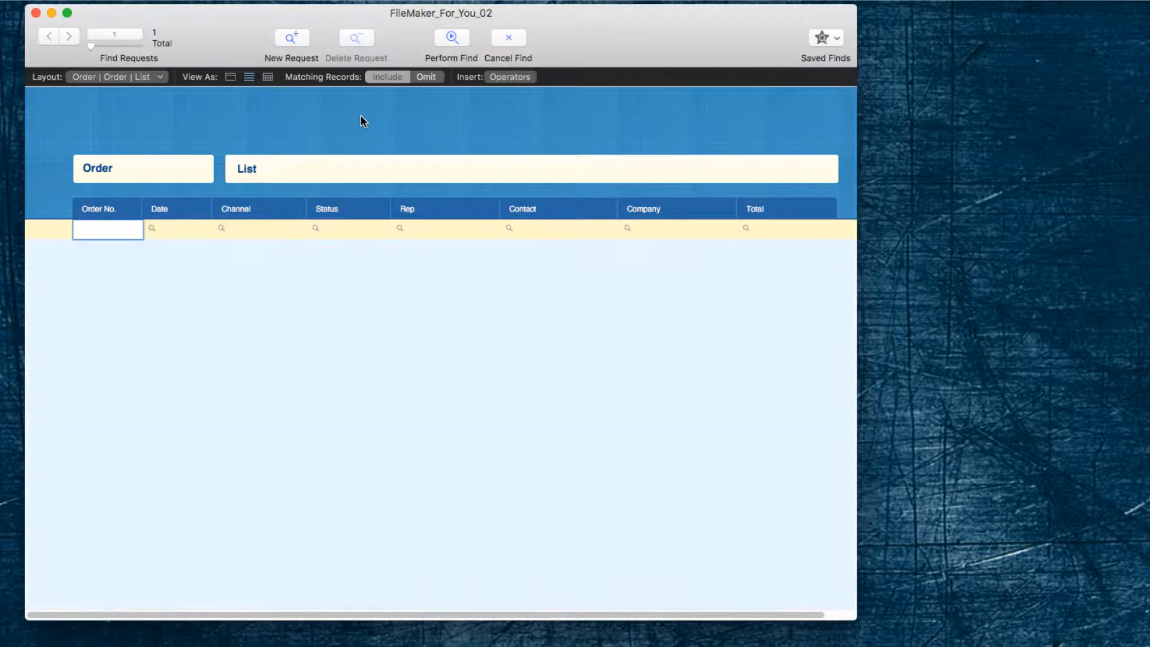
pyautogui.click(175, 230)
pyautogui.write('1/2018')
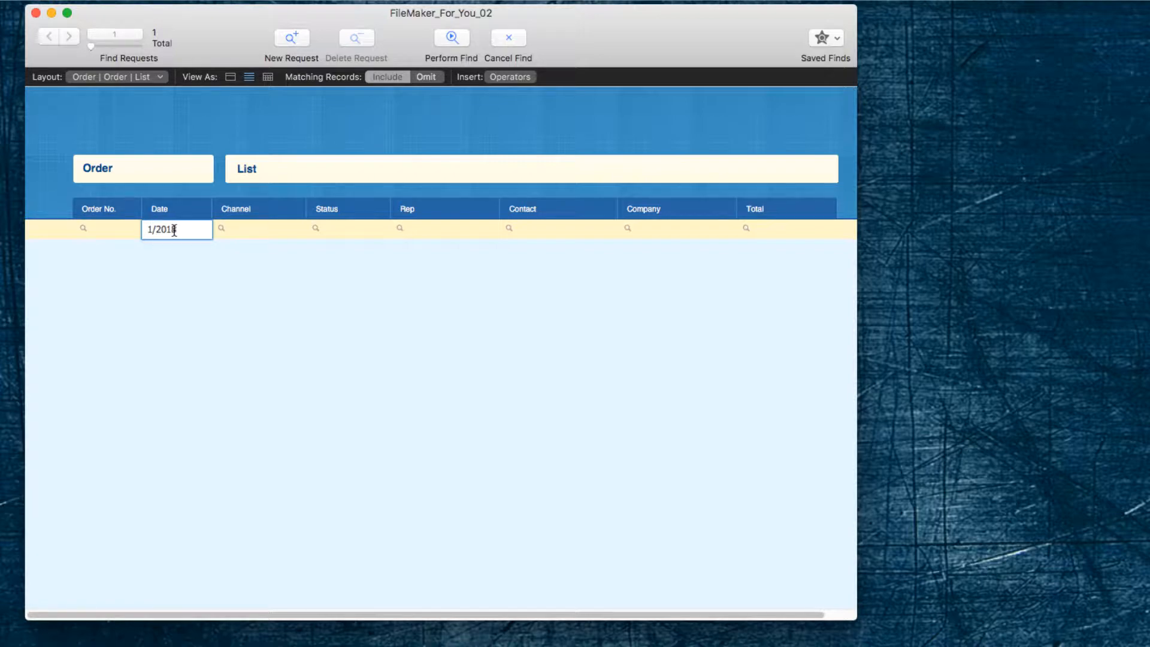
pyautogui.press('Return')
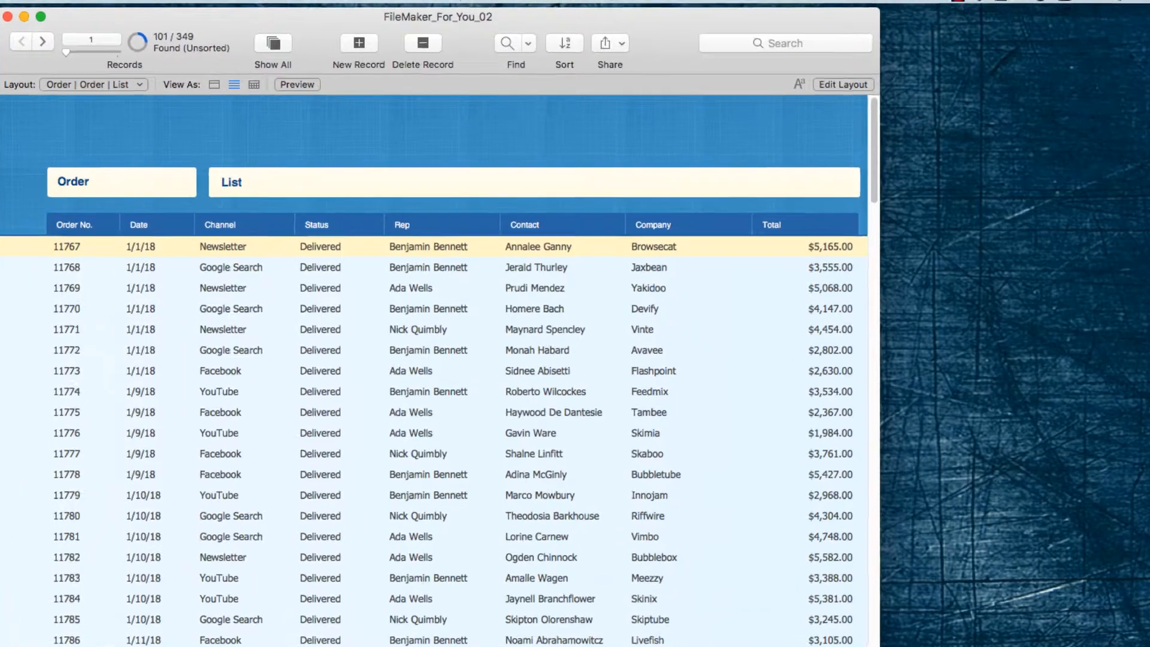
# Save the current find under the name January Orders.
pyautogui.click(404, 0)
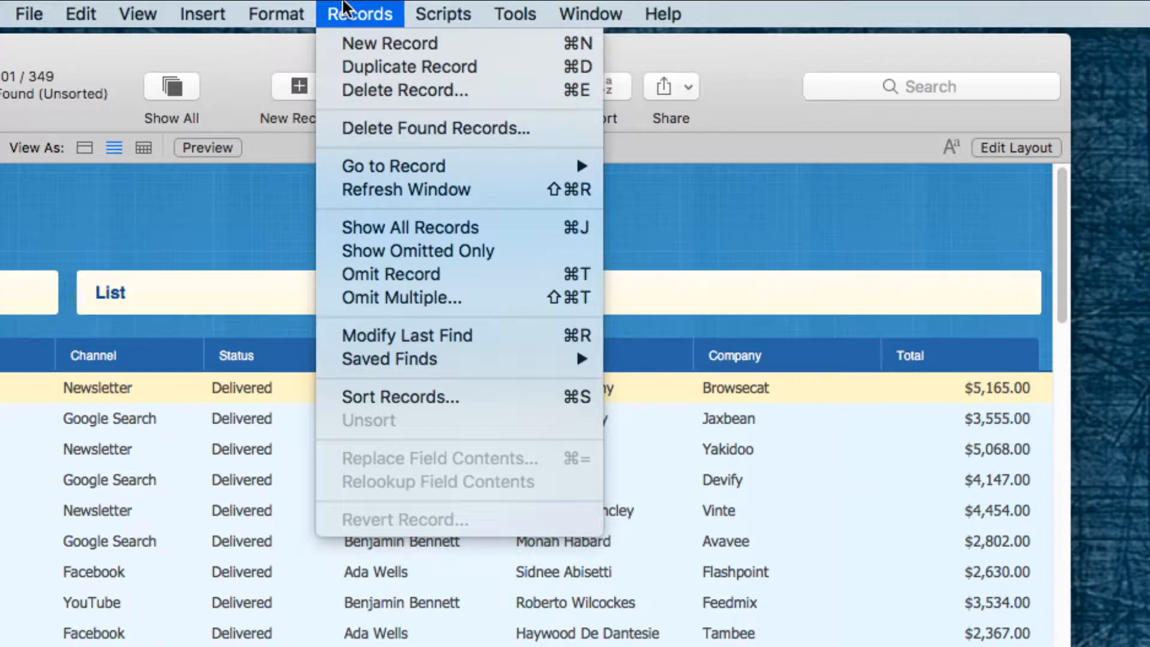
pyautogui.click(345, 8)
pyautogui.click(345, 7)
pyautogui.moveTo(347, 359)
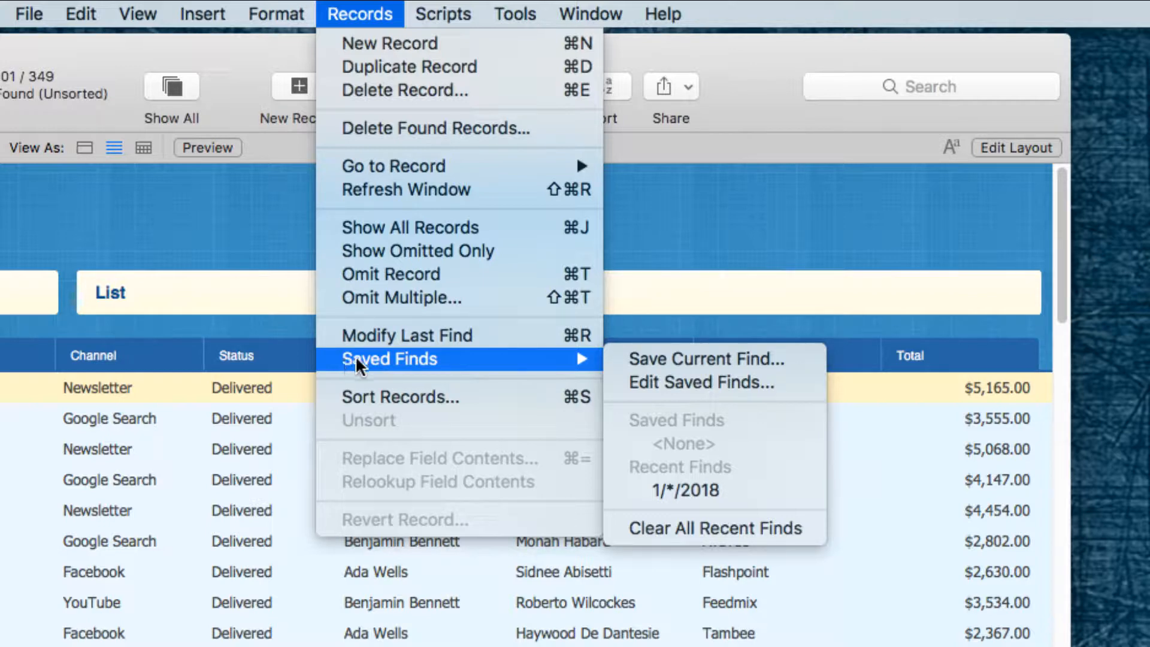
pyautogui.click(634, 360)
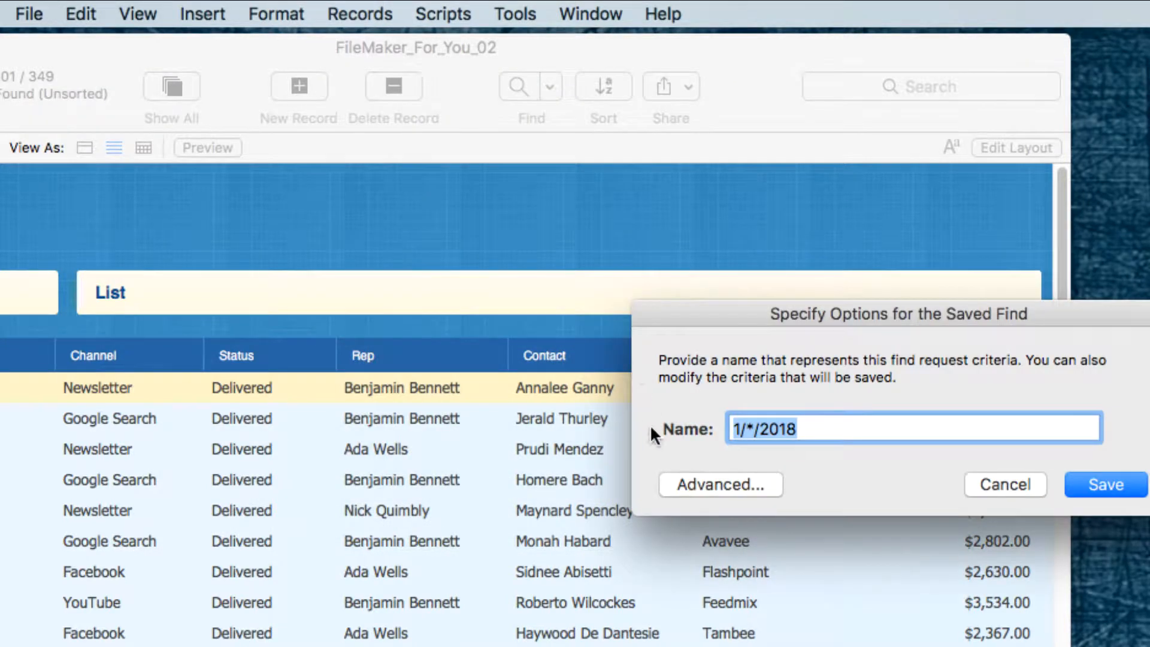
pyautogui.write('J')
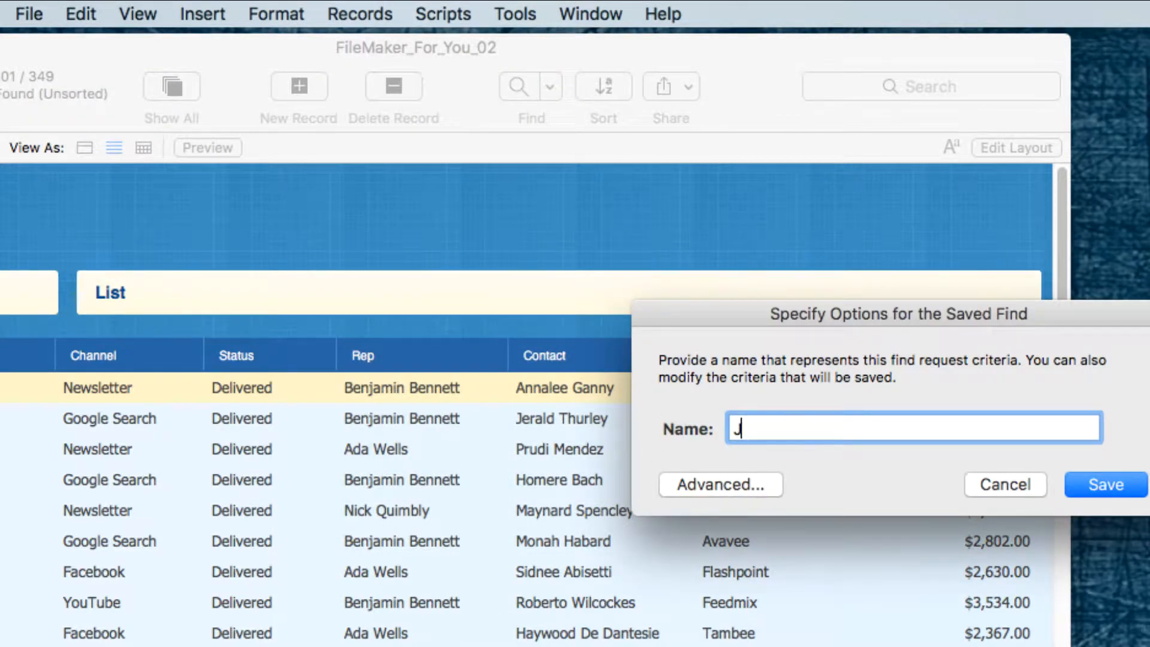
pyautogui.write('anuary Orders')
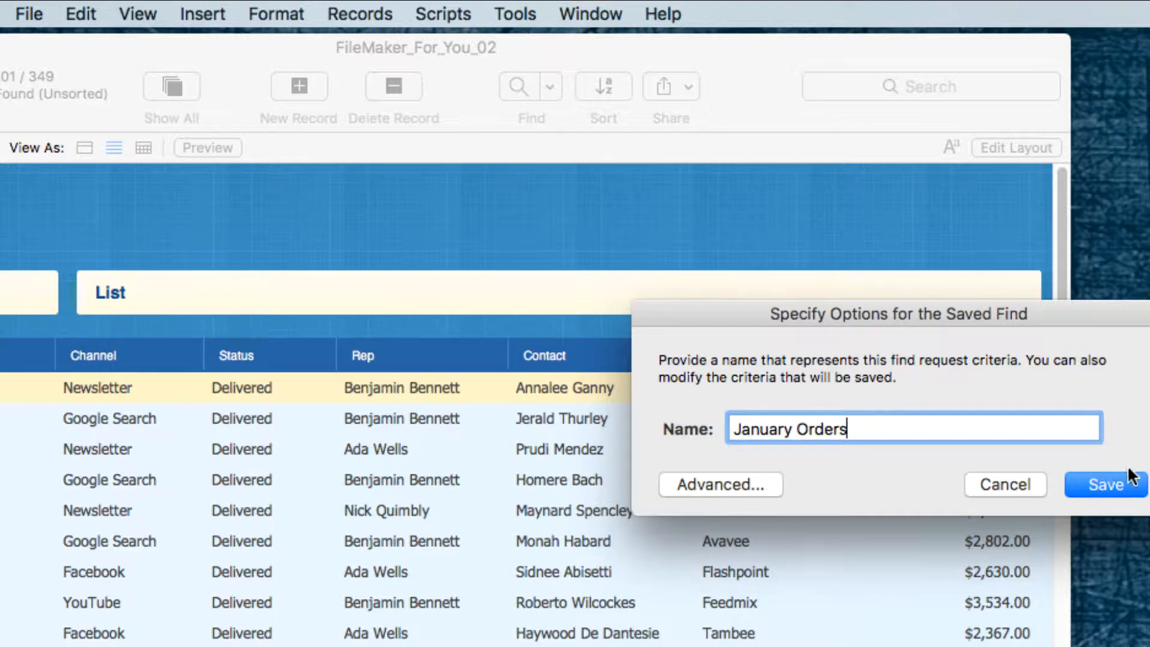
pyautogui.click(1115, 491)
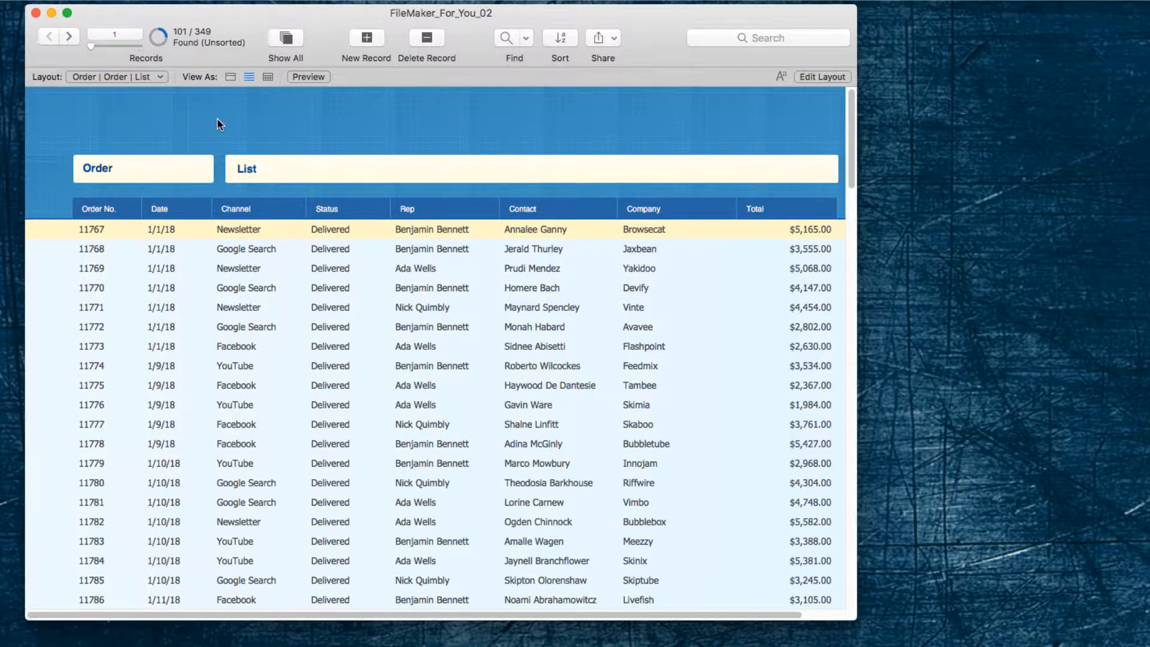
# Show all records, run the January Orders saved find and review the orders in the found set.
pyautogui.click(282, 37)
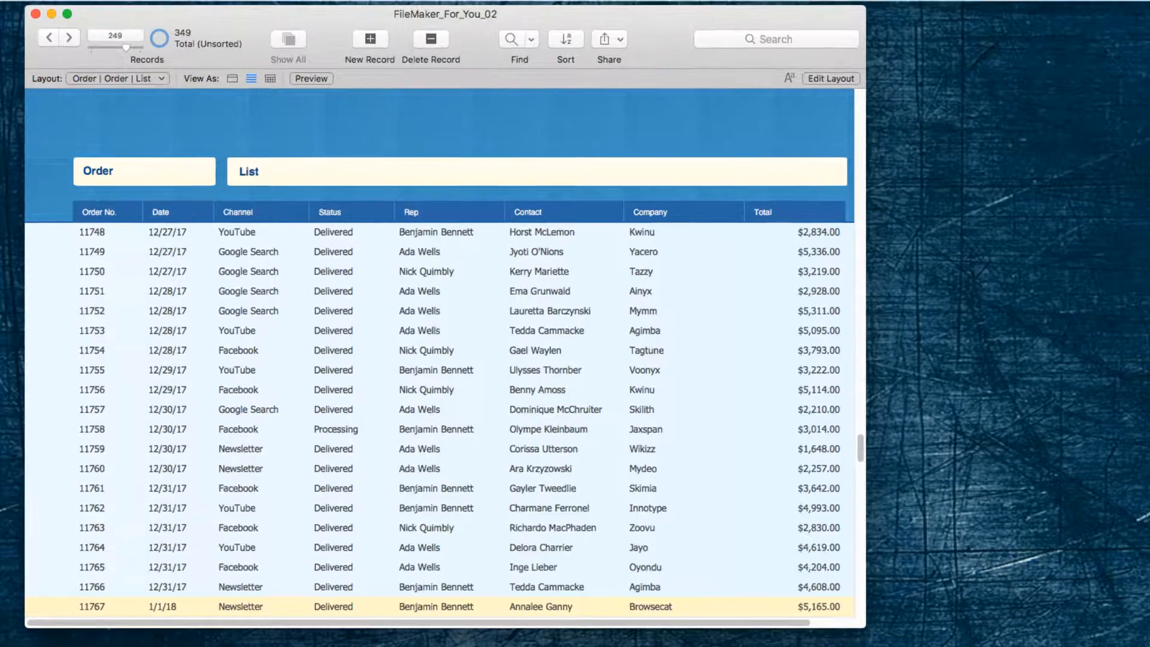
pyautogui.click(506, 7)
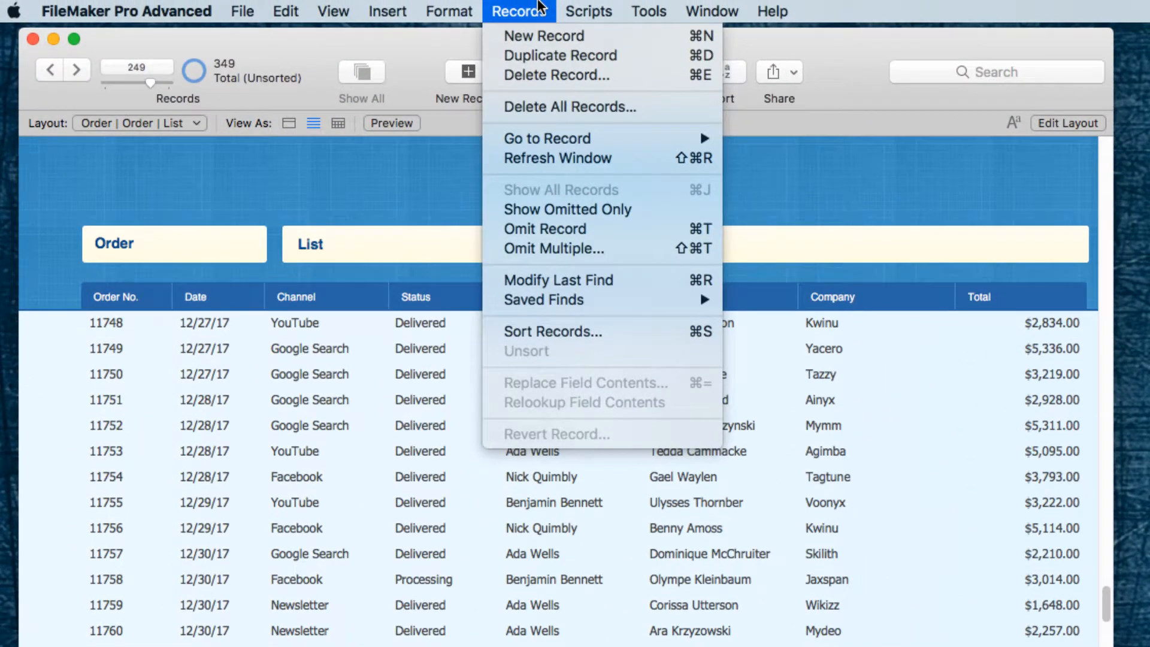
pyautogui.moveTo(537, 306)
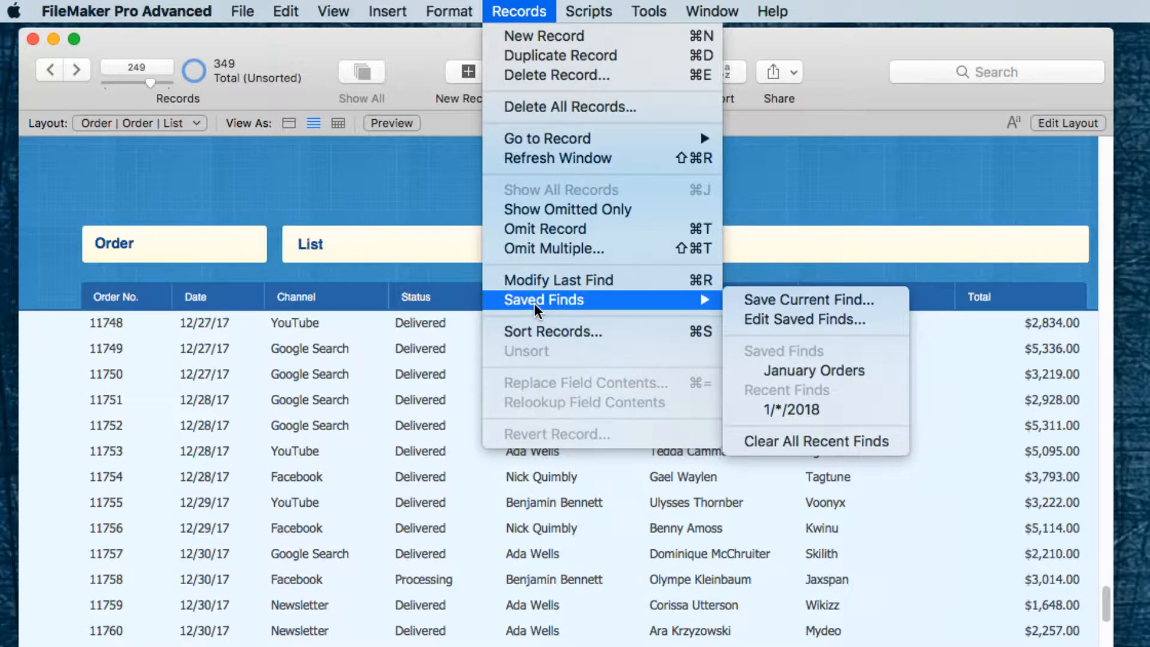
pyautogui.click(803, 372)
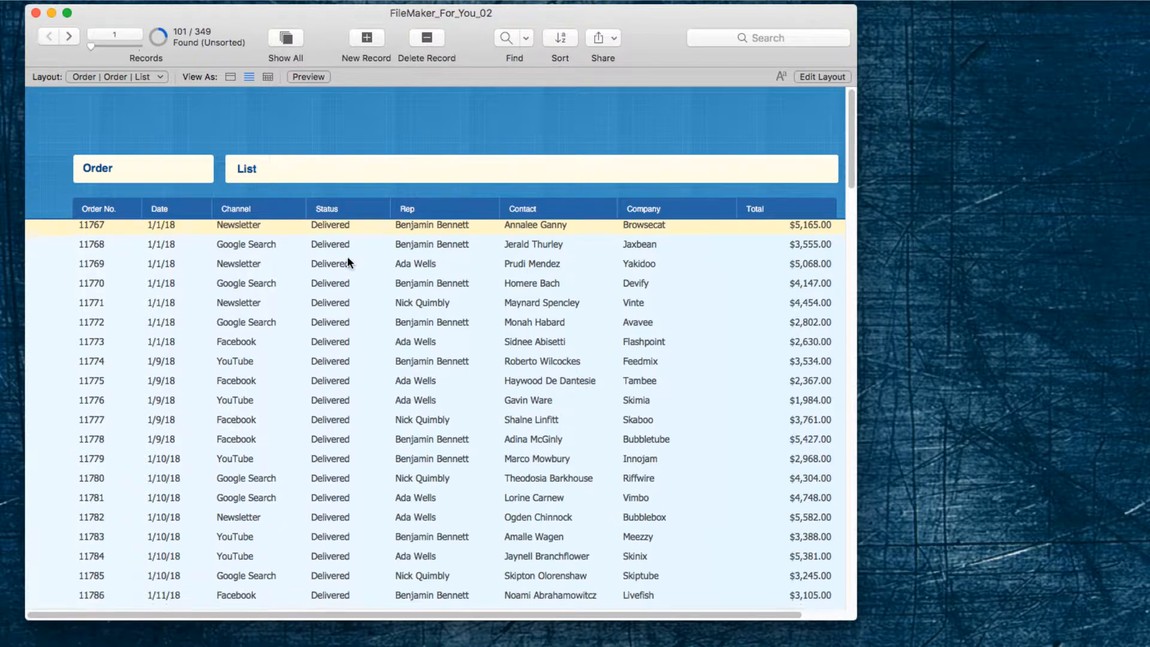
pyautogui.scroll(-10, 347, 257)
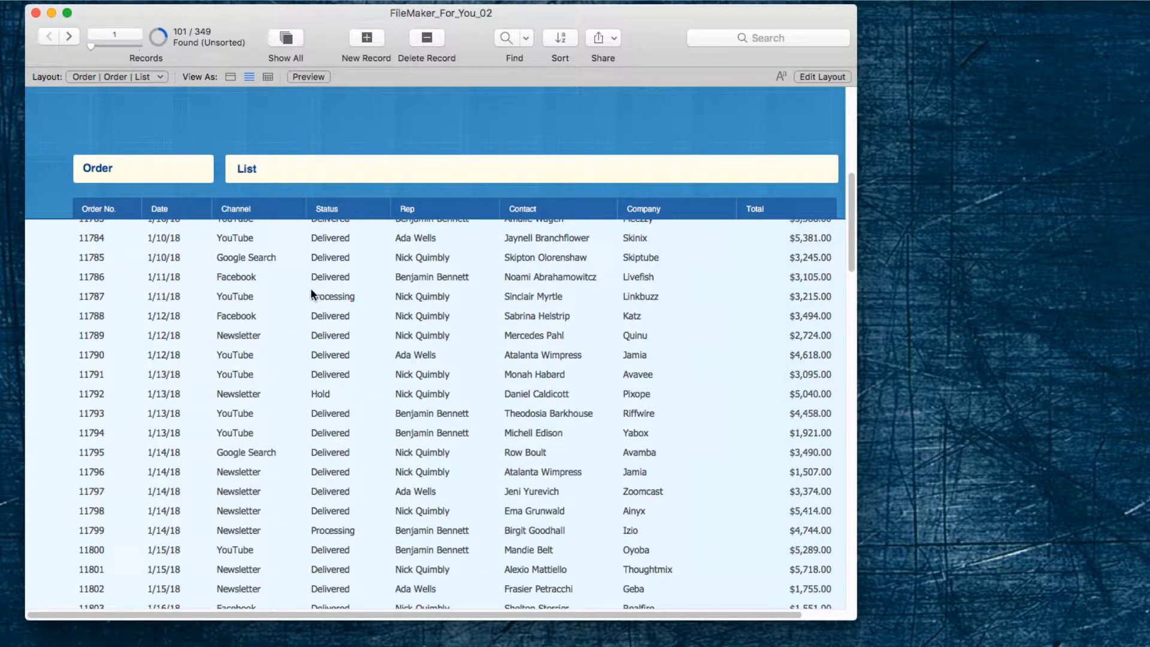
pyautogui.scroll(-3, 333, 405)
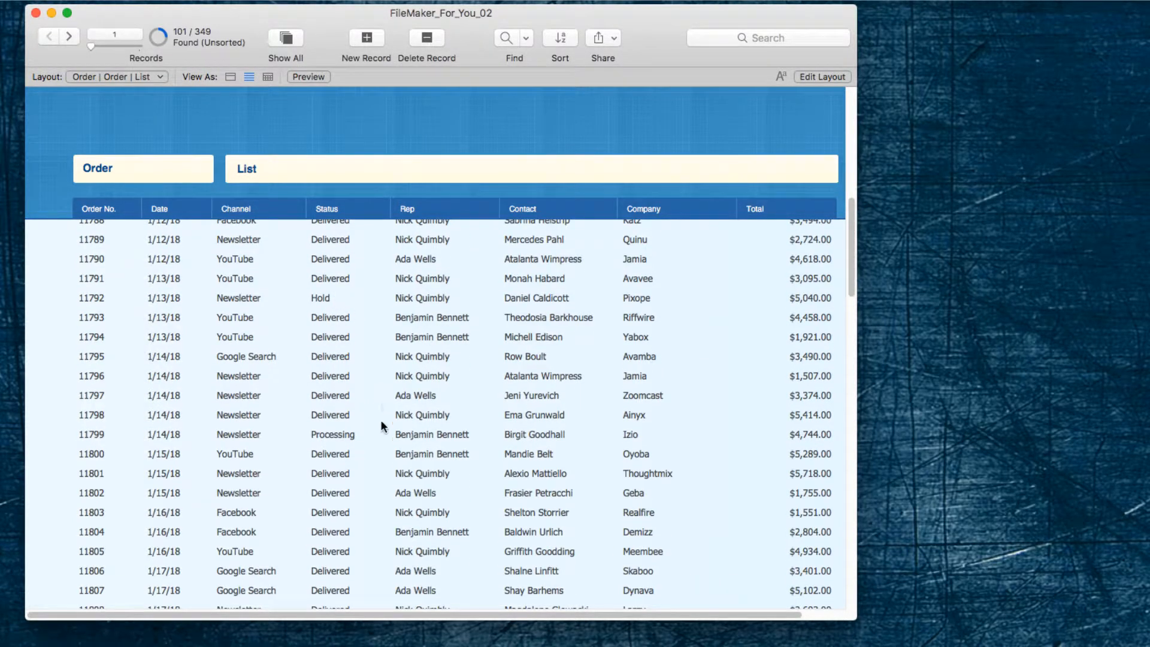
pyautogui.scroll(-6, 382, 424)
pyautogui.scroll(-12, 382, 426)
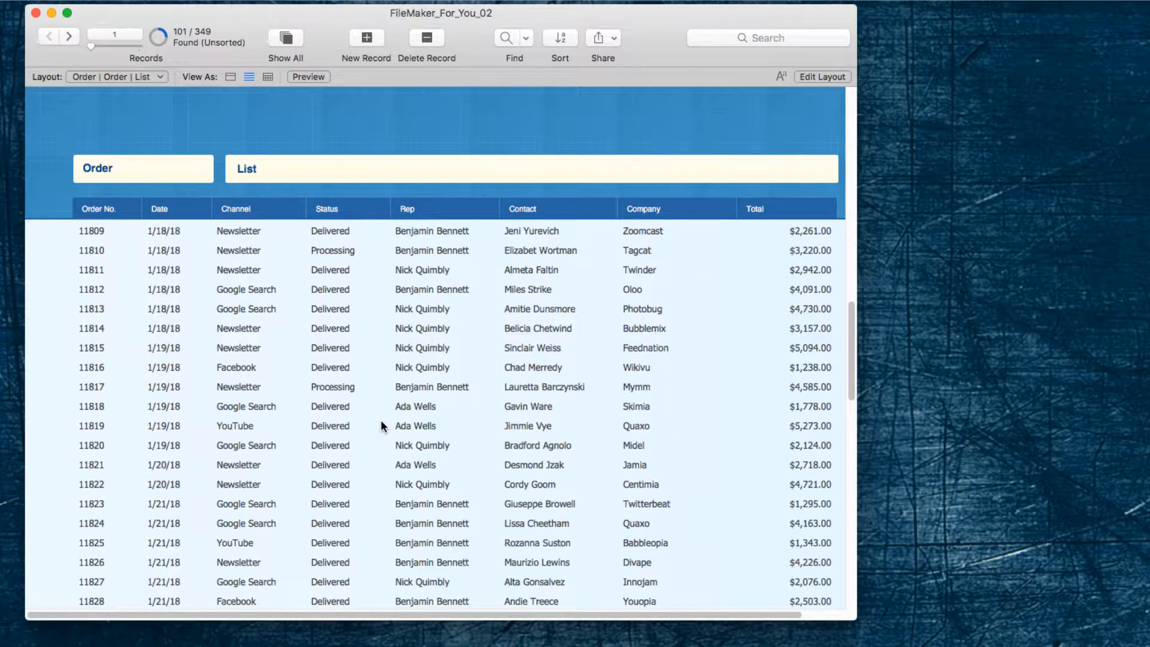
pyautogui.scroll(-12, 382, 426)
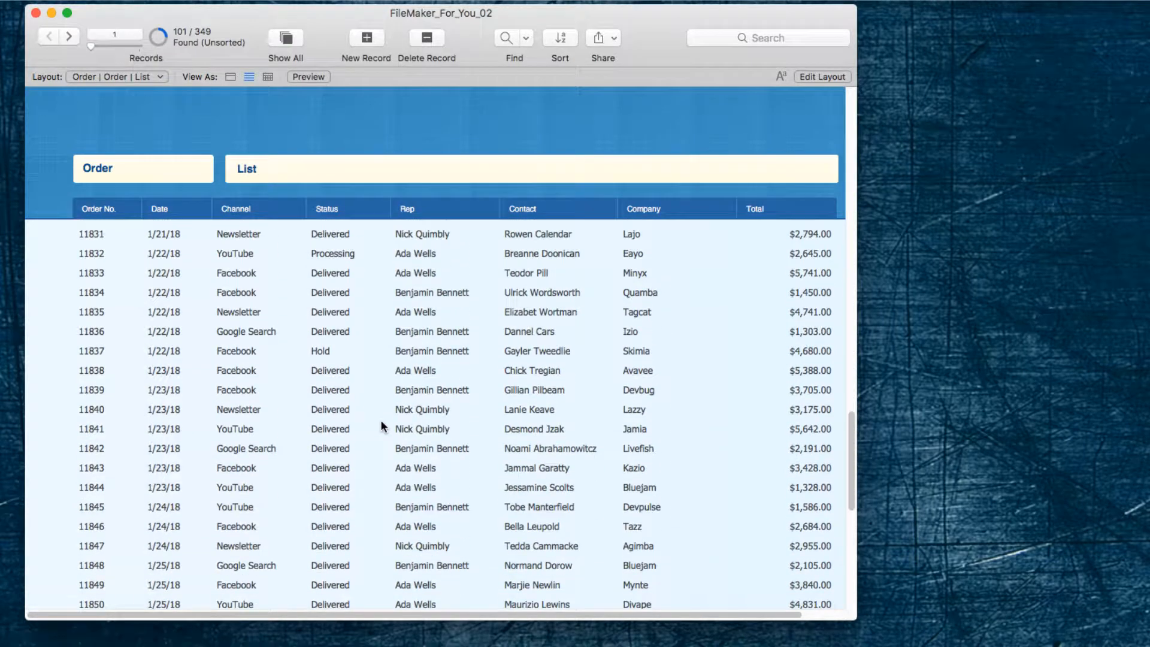
pyautogui.scroll(-5, 383, 425)
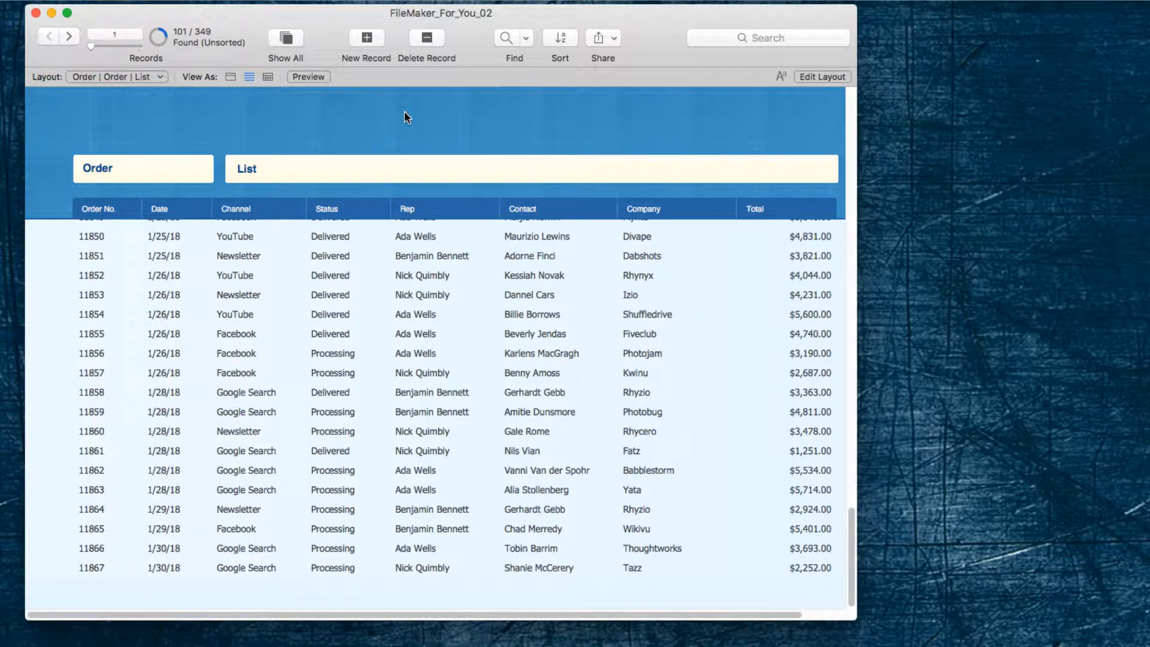
# Find the orders with Date 1/*/2018 and Status Processing in a single find request.
pyautogui.press('super+f')
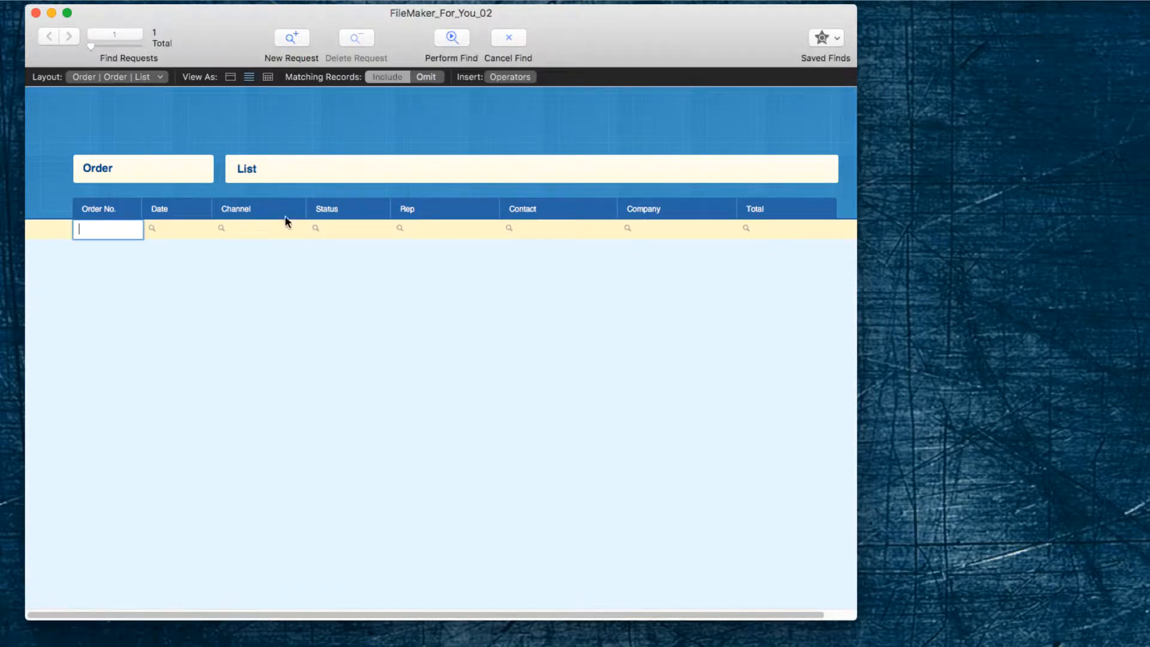
pyautogui.click(199, 232)
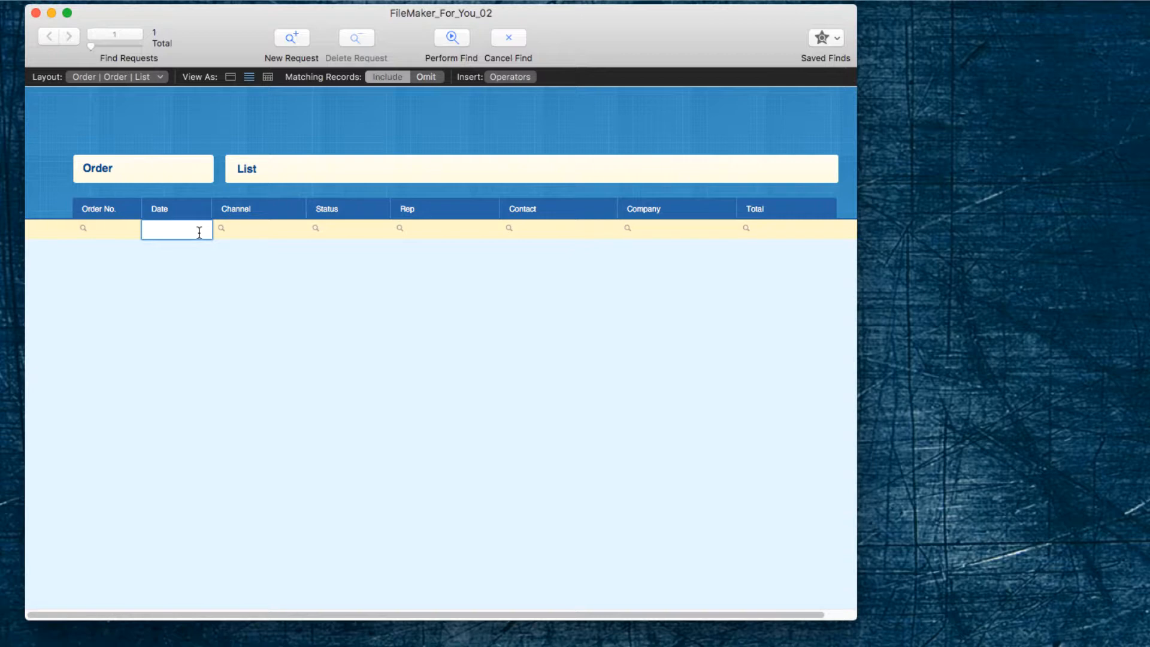
pyautogui.write('1/*/201')
pyautogui.write('8')
pyautogui.click(334, 225)
pyautogui.write('Proe')
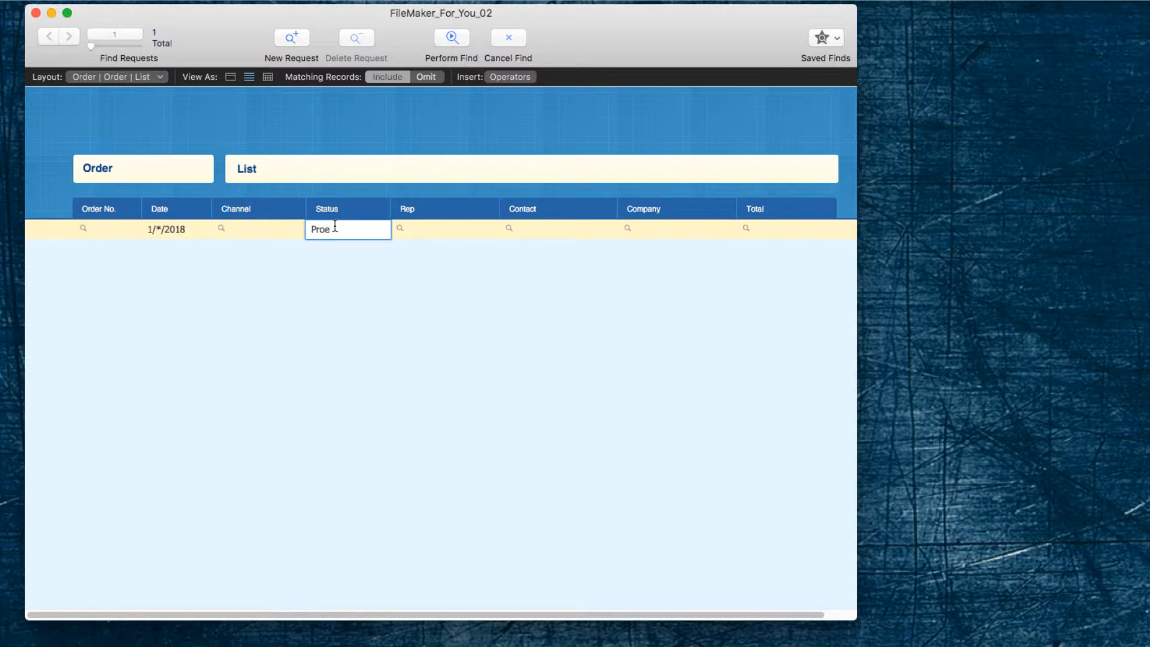
pyautogui.press('BackSpace')
pyautogui.write('cessing')
pyautogui.press('Return')
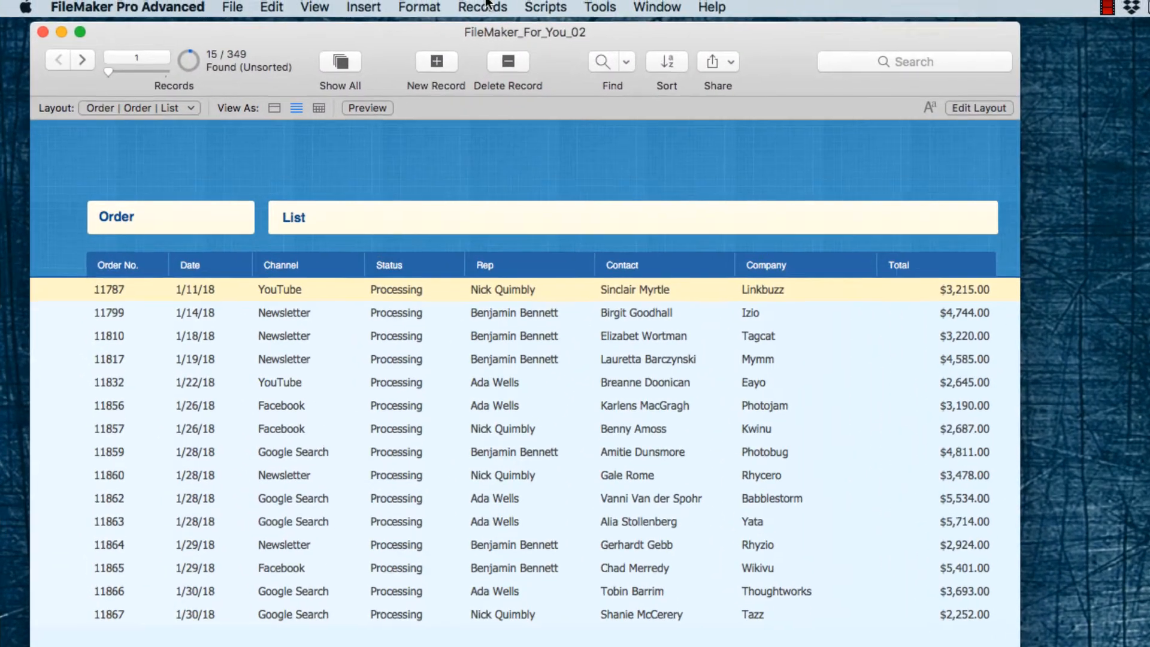
# Save the current date and status find under the name January Processing.
pyautogui.click(409, 0)
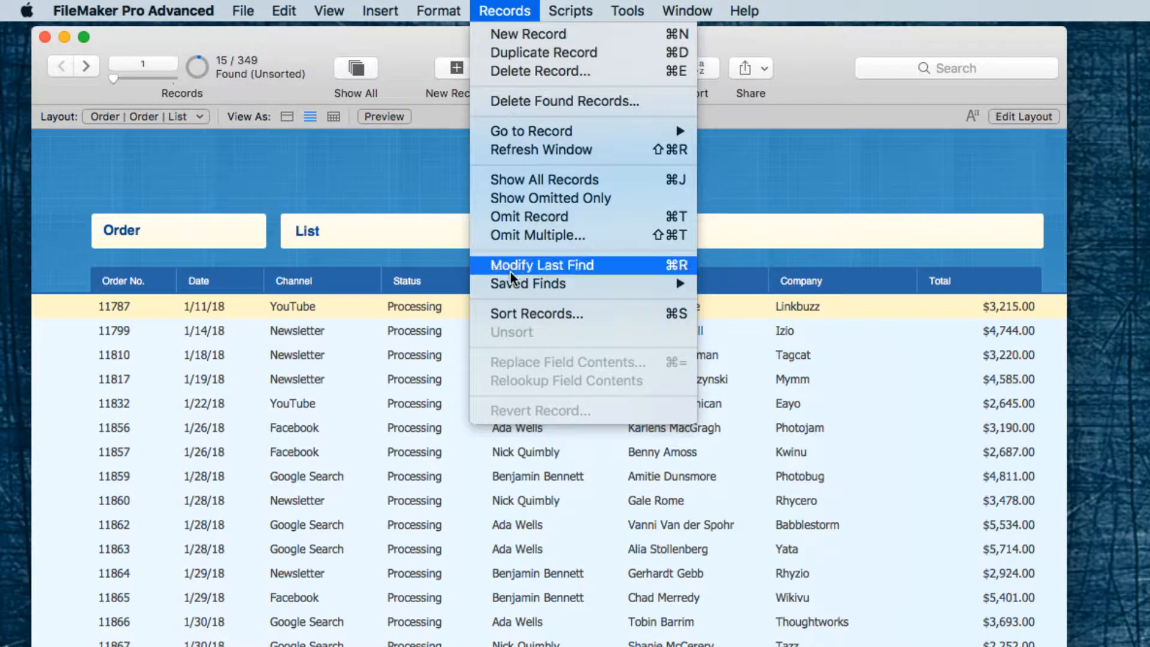
pyautogui.moveTo(514, 284)
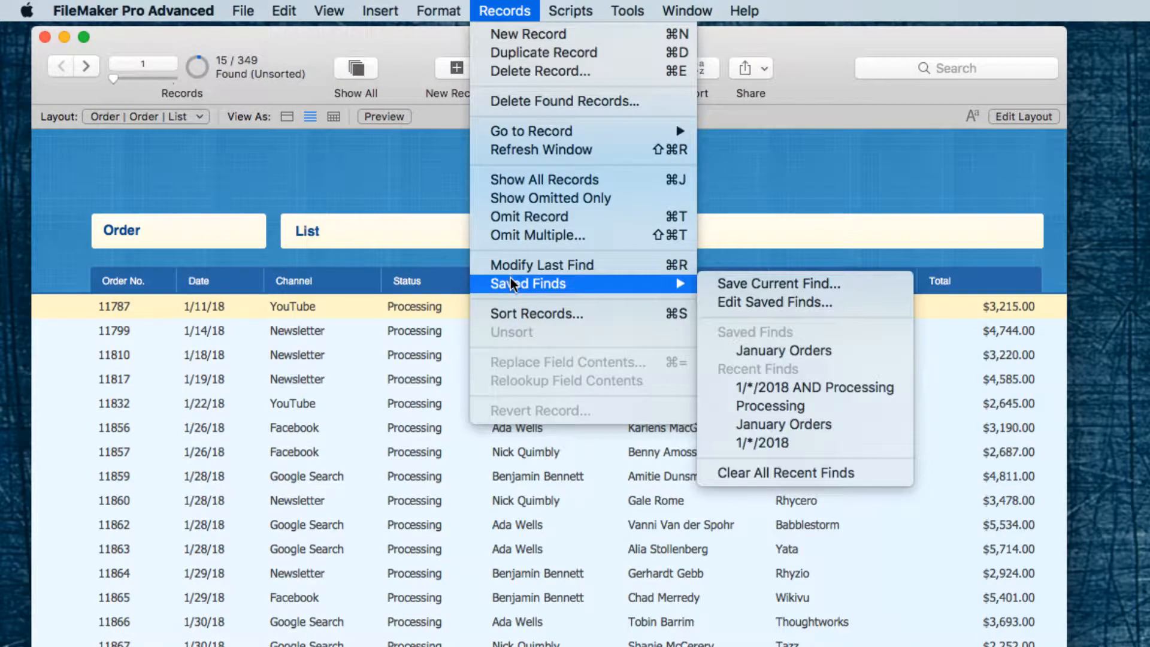
pyautogui.click(801, 285)
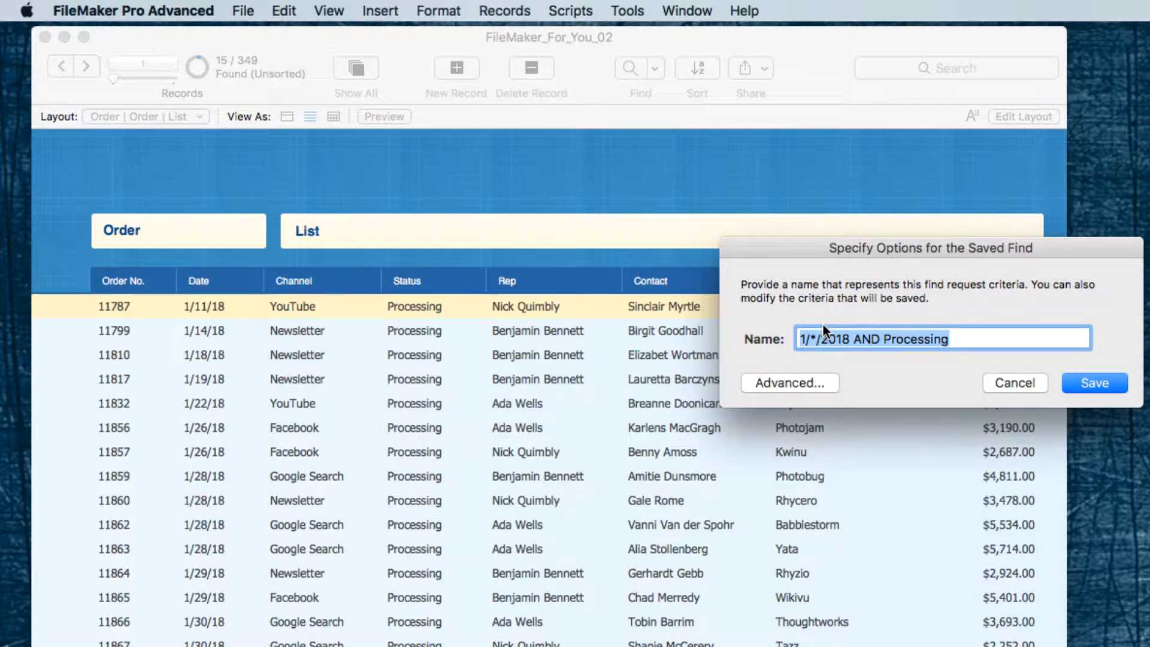
pyautogui.write('Jn')
pyautogui.press('BackSpace')
pyautogui.write('anu')
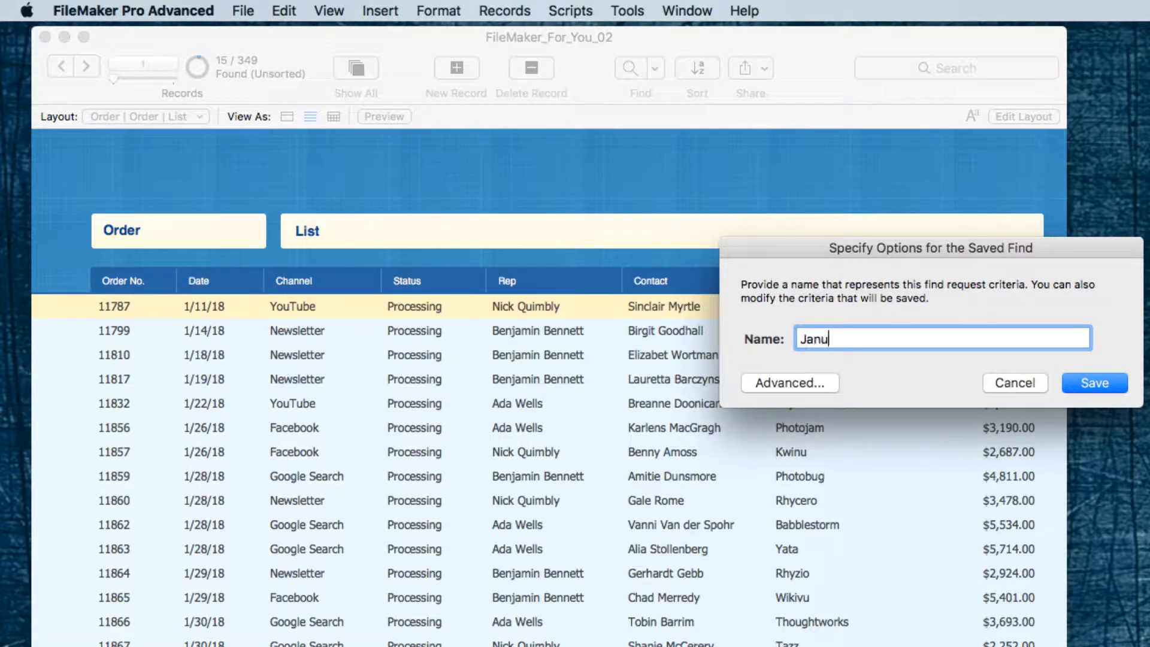
pyautogui.write('r')
pyautogui.press('BackSpace')
pyautogui.press('BackSpace')
pyautogui.write('uary Processing')
pyautogui.click(1084, 381)
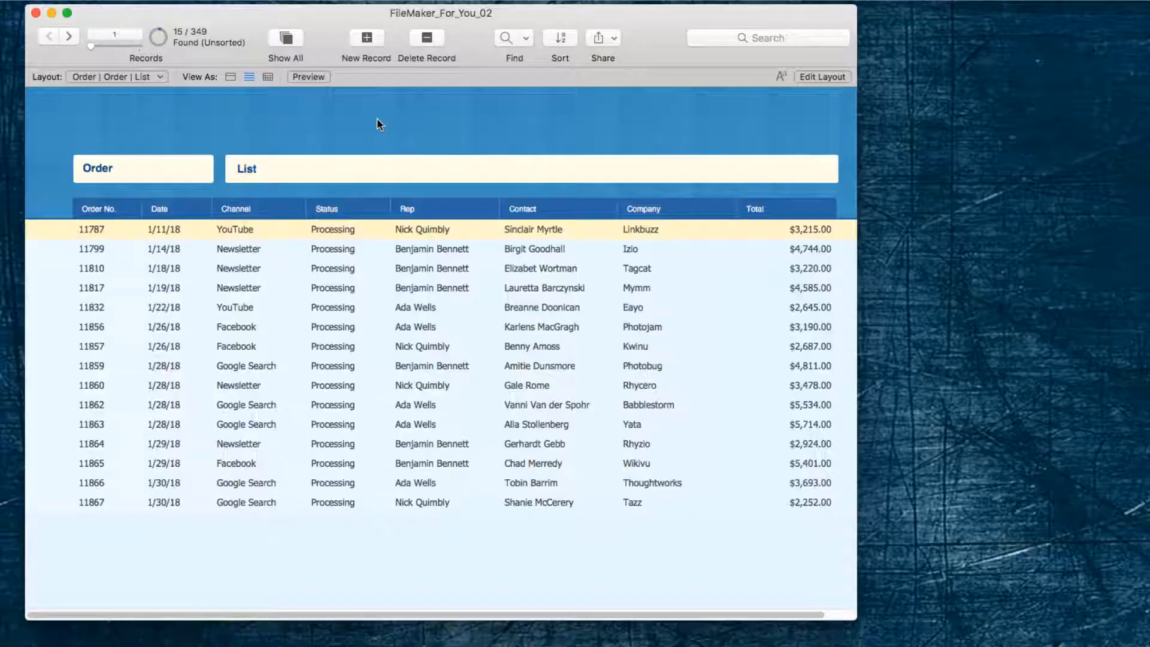
# Show all records, and run the January Processing saved find on the order list.
pyautogui.click(273, 38)
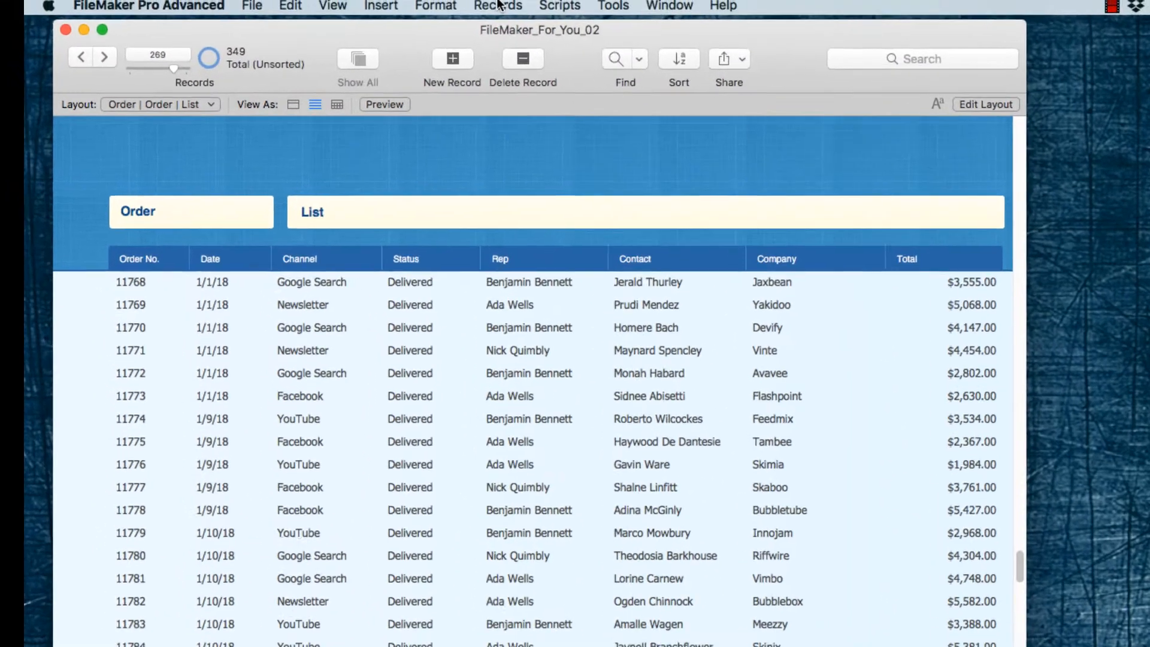
pyautogui.click(406, 0)
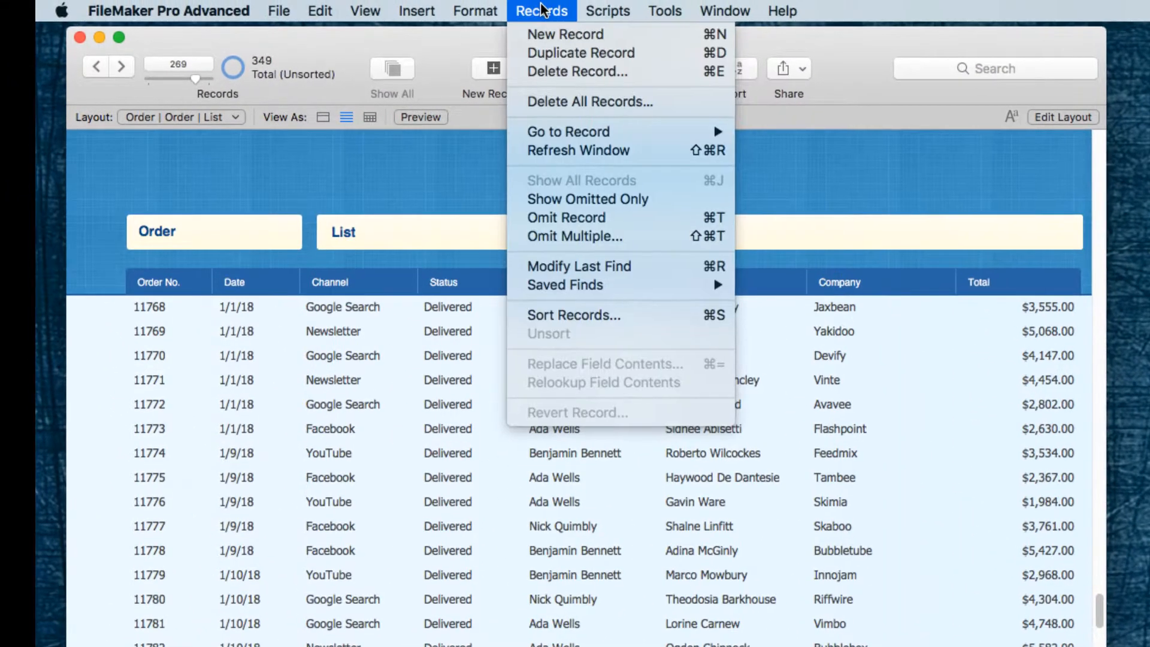
pyautogui.moveTo(698, 287)
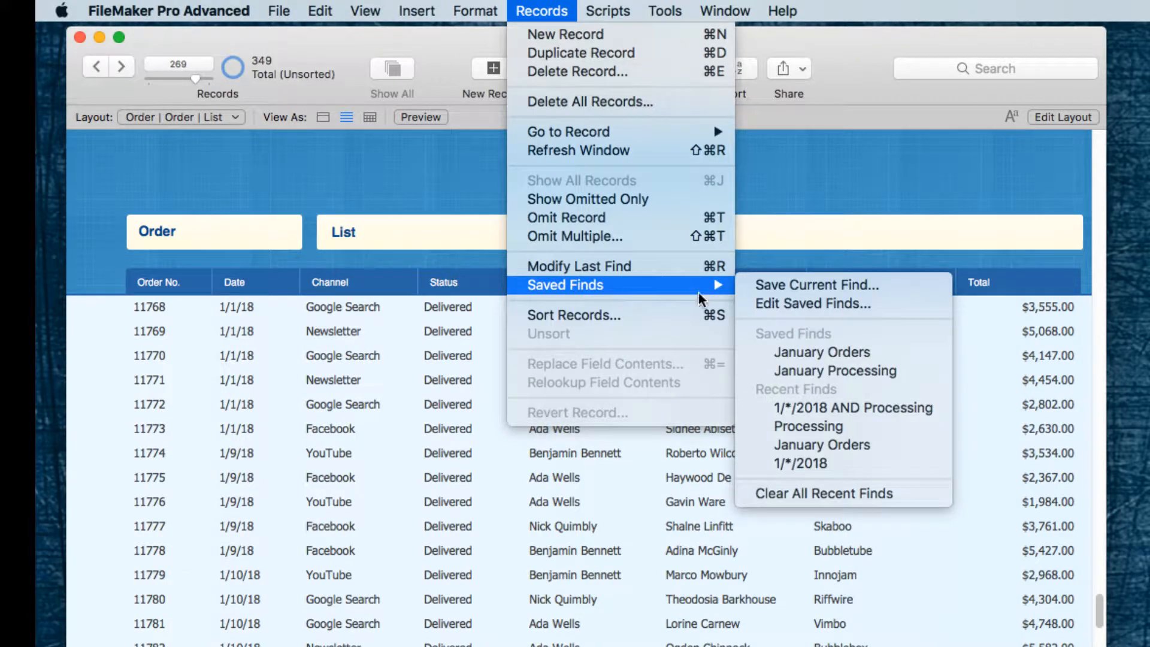
pyautogui.click(879, 372)
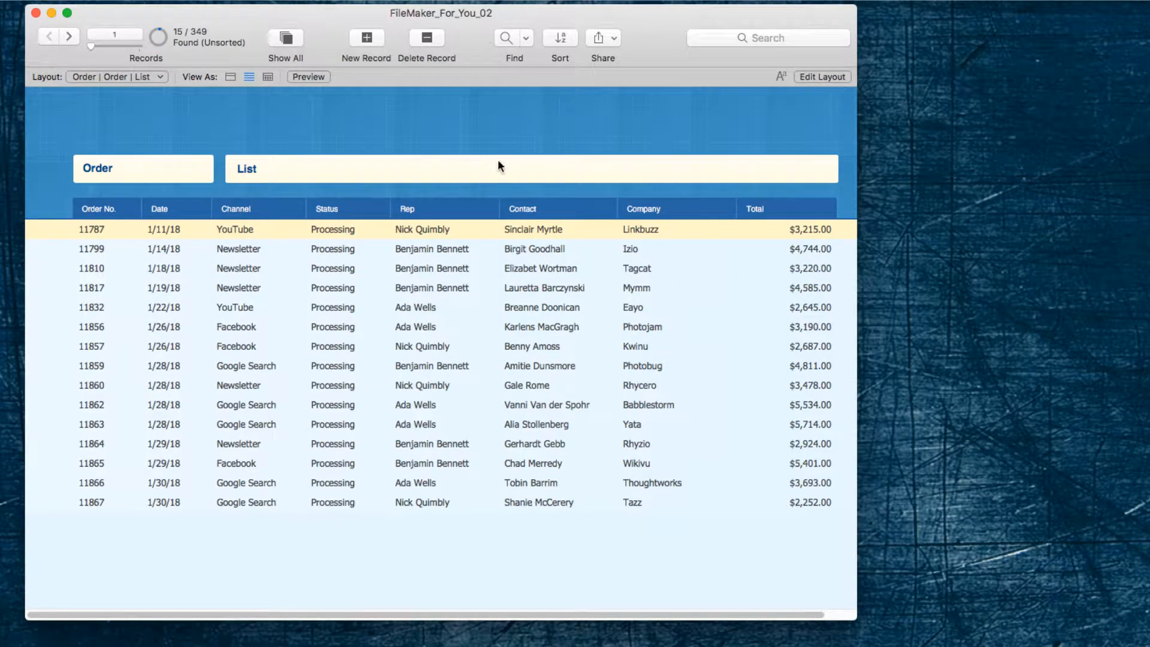
# Find the orders with Date 1/*/2018 and Status Hold in a single find request.
pyautogui.press('super+f')
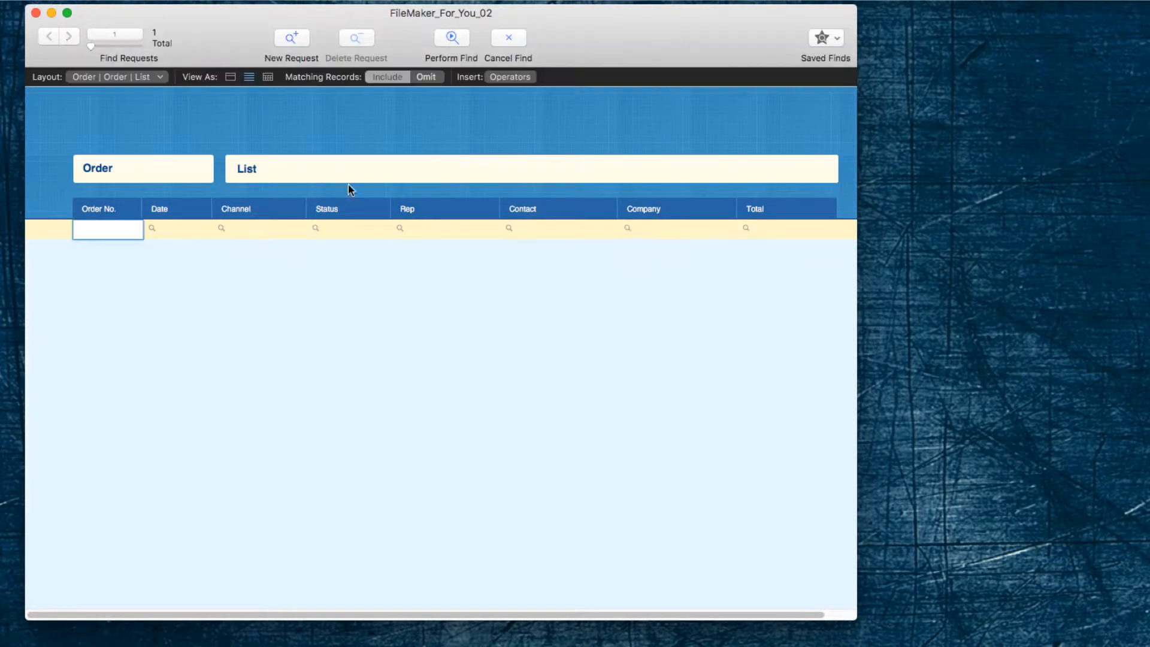
pyautogui.click(158, 232)
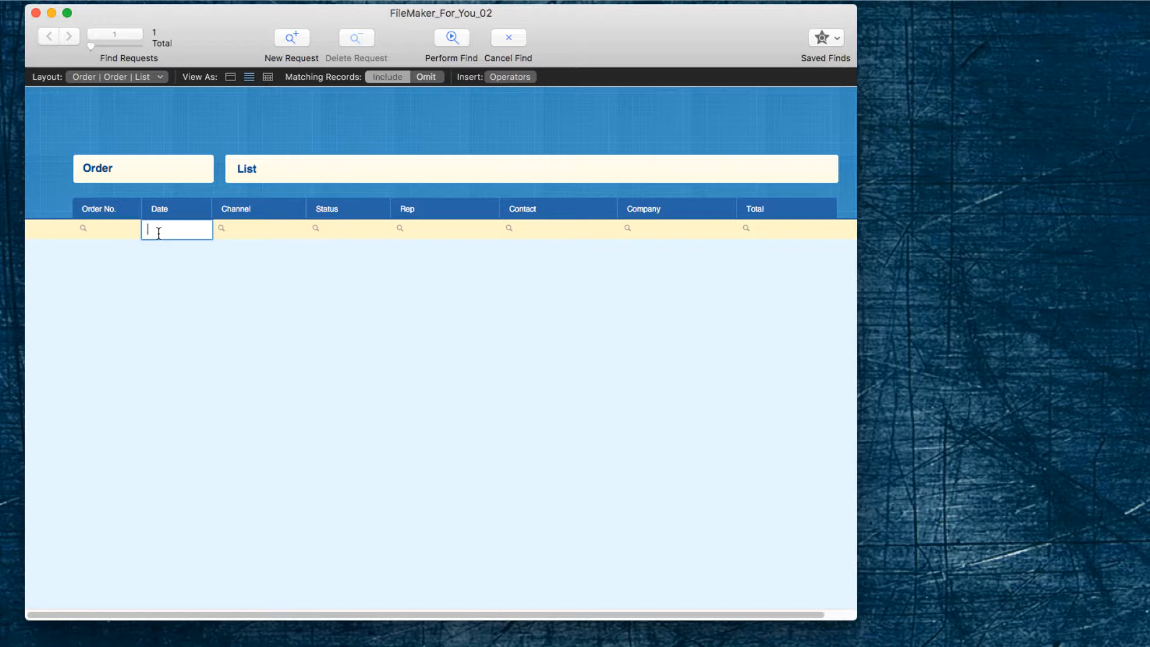
pyautogui.write('1/2018')
pyautogui.click(159, 231)
pyautogui.write('*/')
pyautogui.click(347, 230)
pyautogui.write('o')
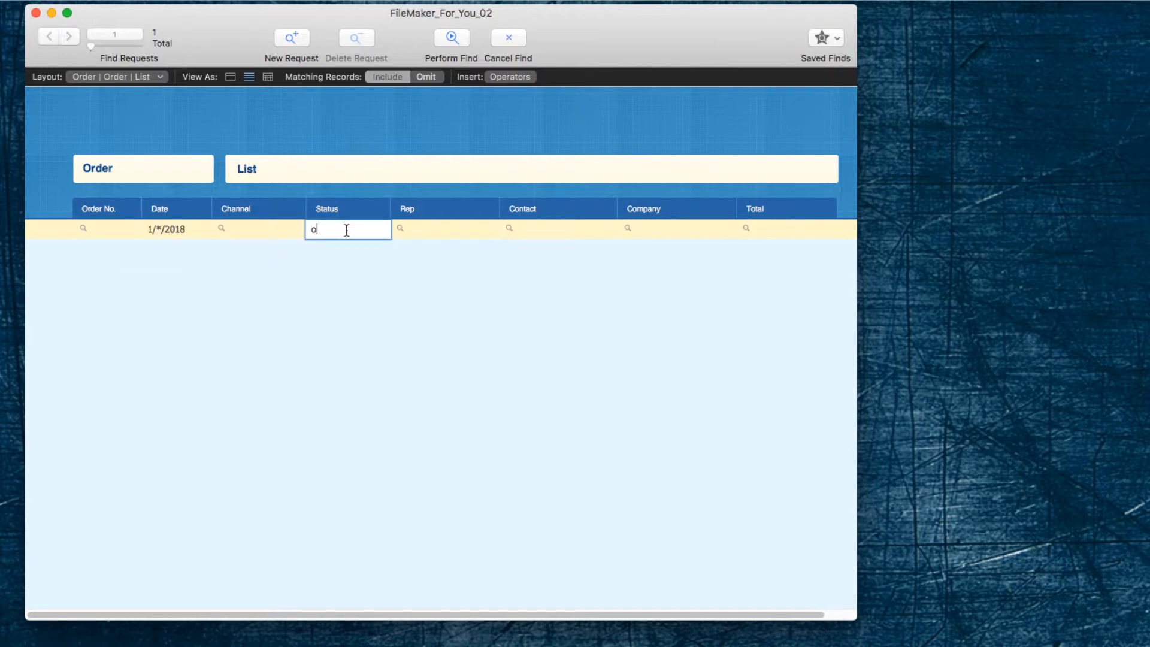
pyautogui.press('BackSpace')
pyautogui.write('Hold')
pyautogui.press('Return')
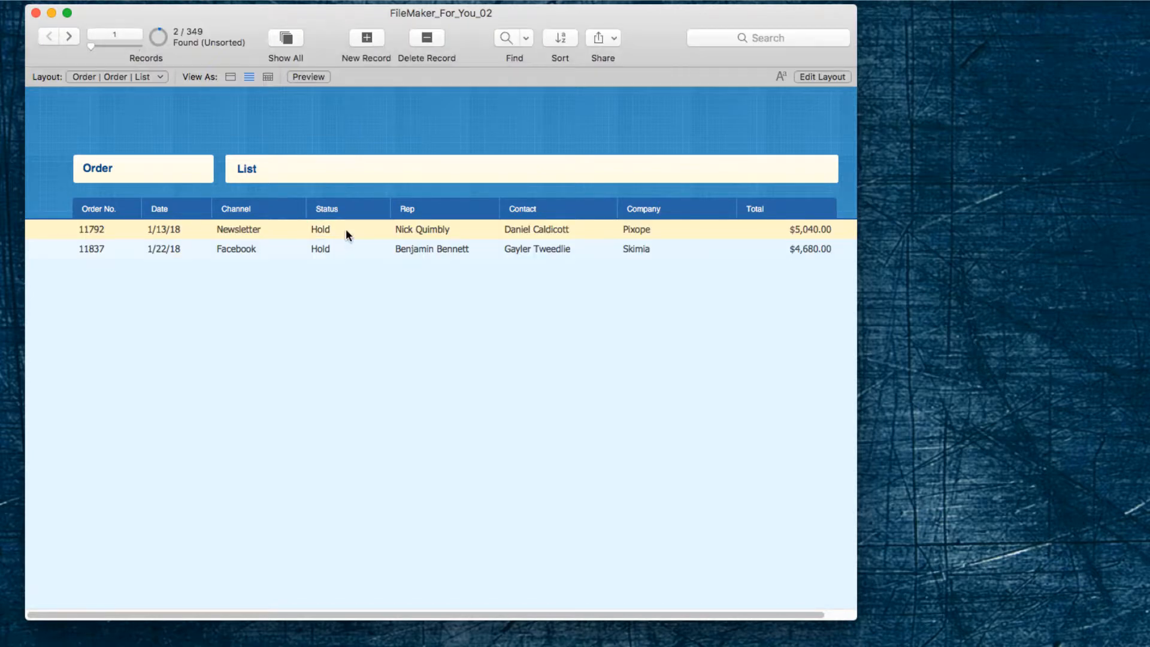
# Save the current date and status find under the name January Hold.
pyautogui.click(400, 4)
pyautogui.moveTo(498, 7)
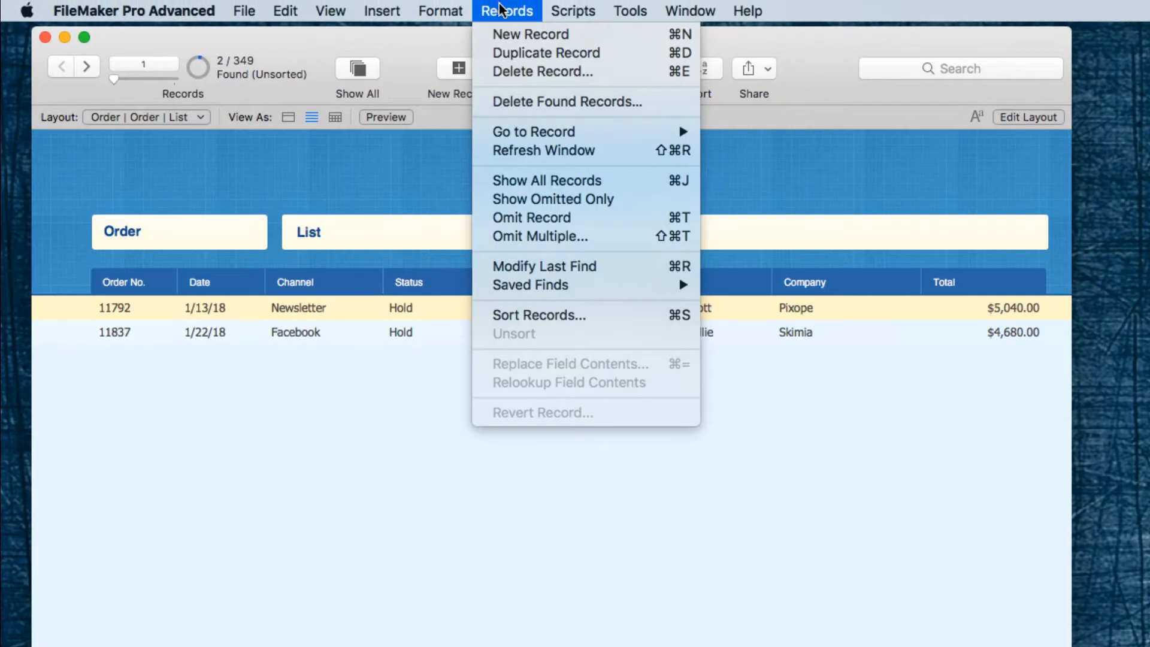
pyautogui.moveTo(539, 288)
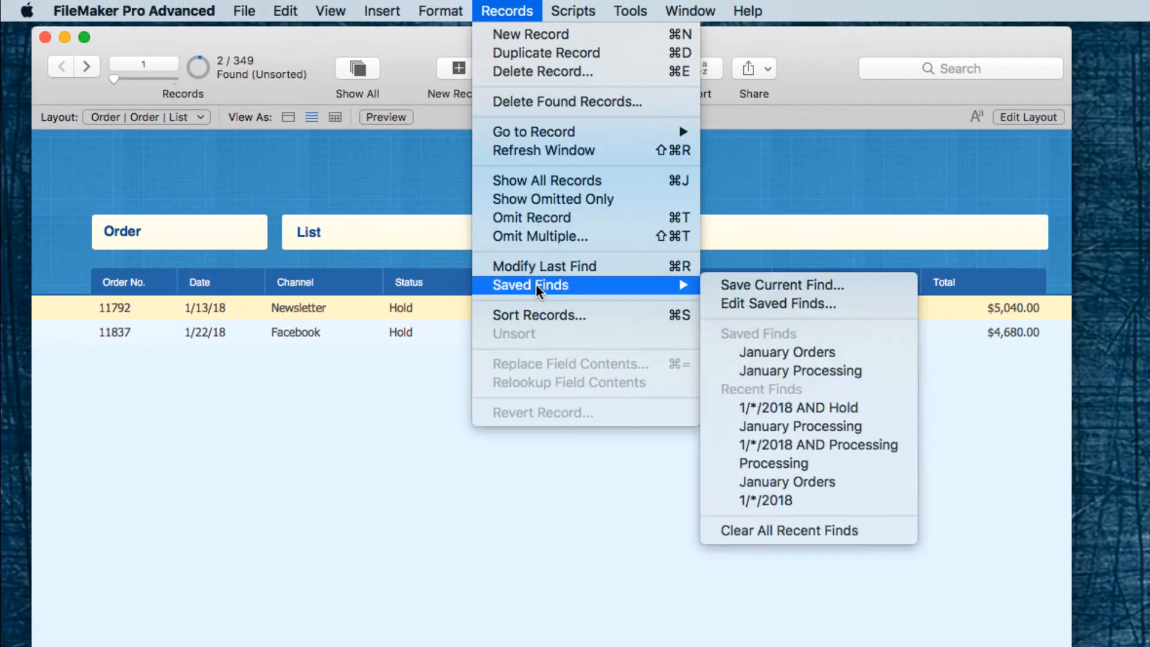
pyautogui.click(750, 284)
pyautogui.write('Januar')
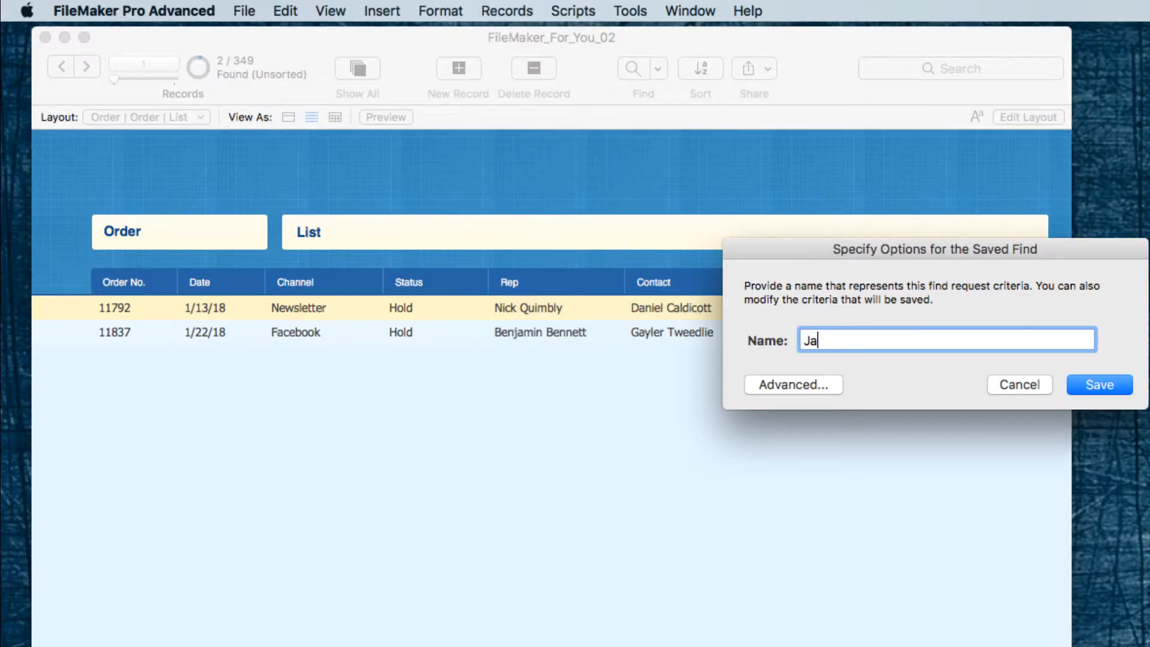
pyautogui.write('y Hold')
pyautogui.click(1093, 390)
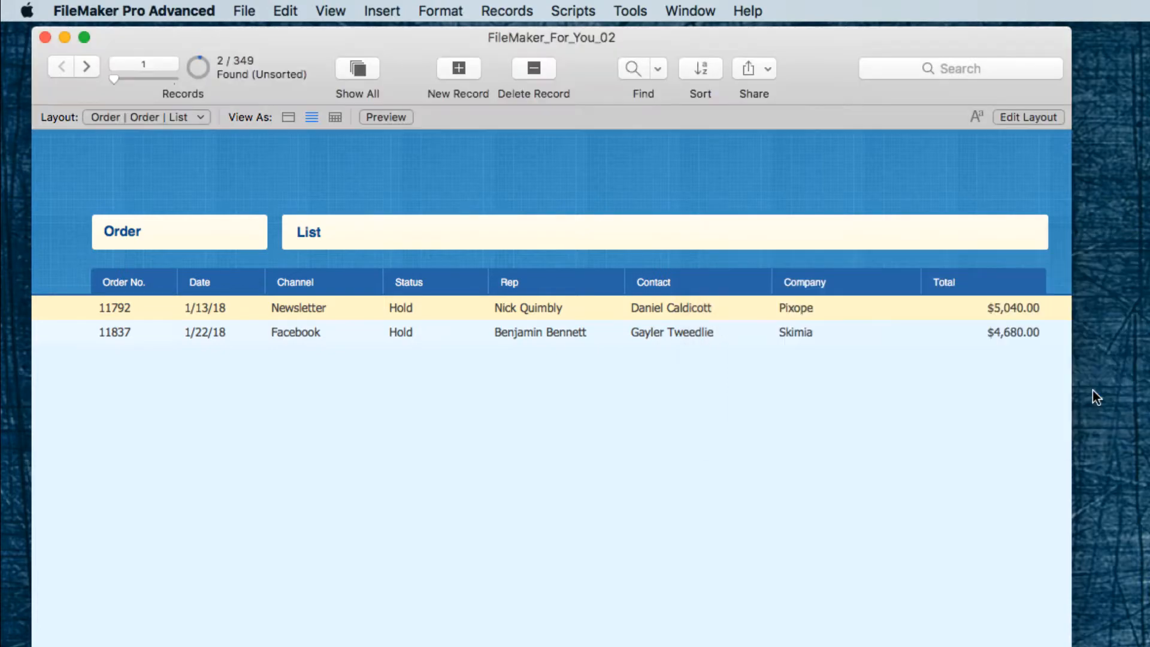
# Show all records in the order list and run the January Processing saved find.
pyautogui.press('super+j')
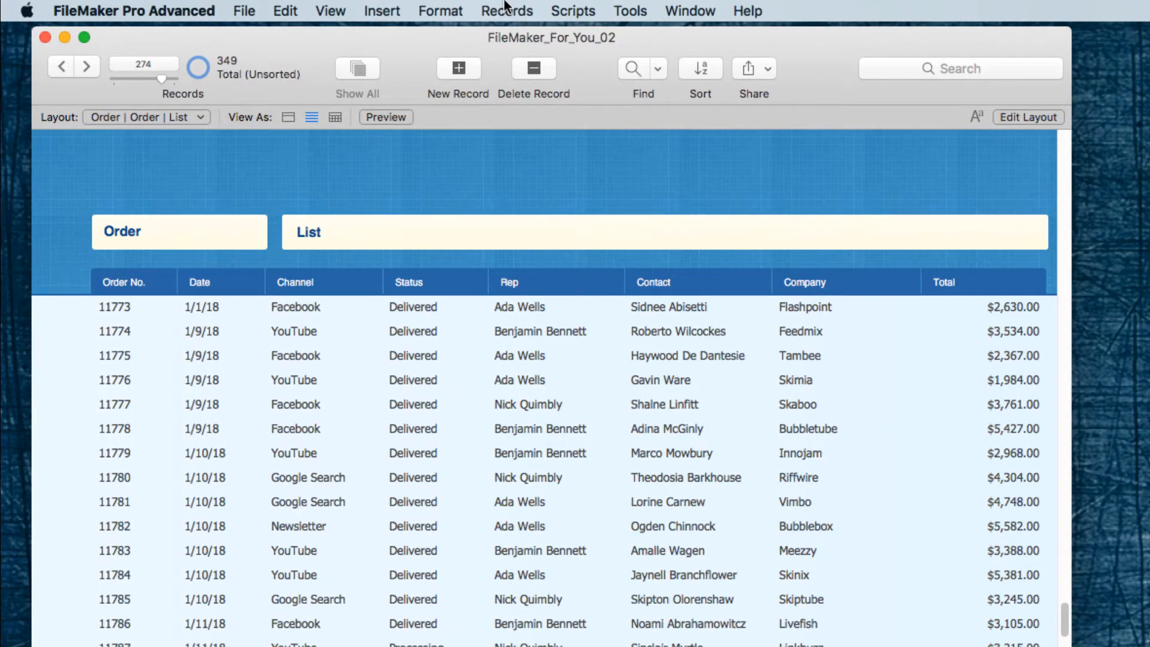
pyautogui.click(505, 9)
pyautogui.moveTo(523, 281)
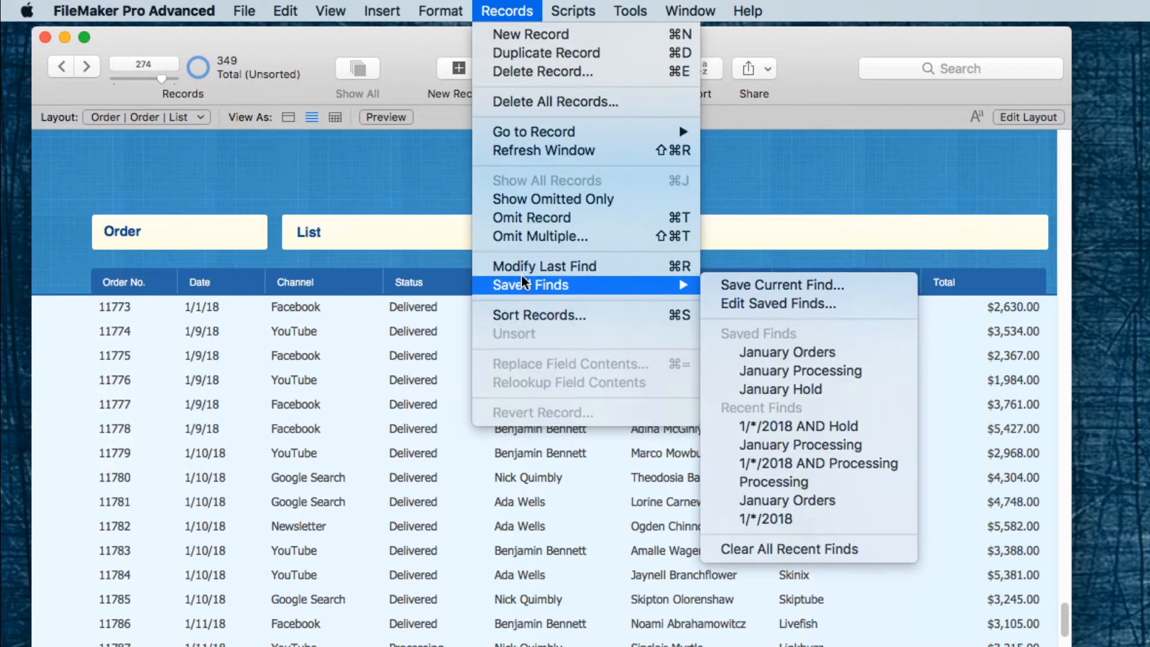
pyautogui.click(841, 367)
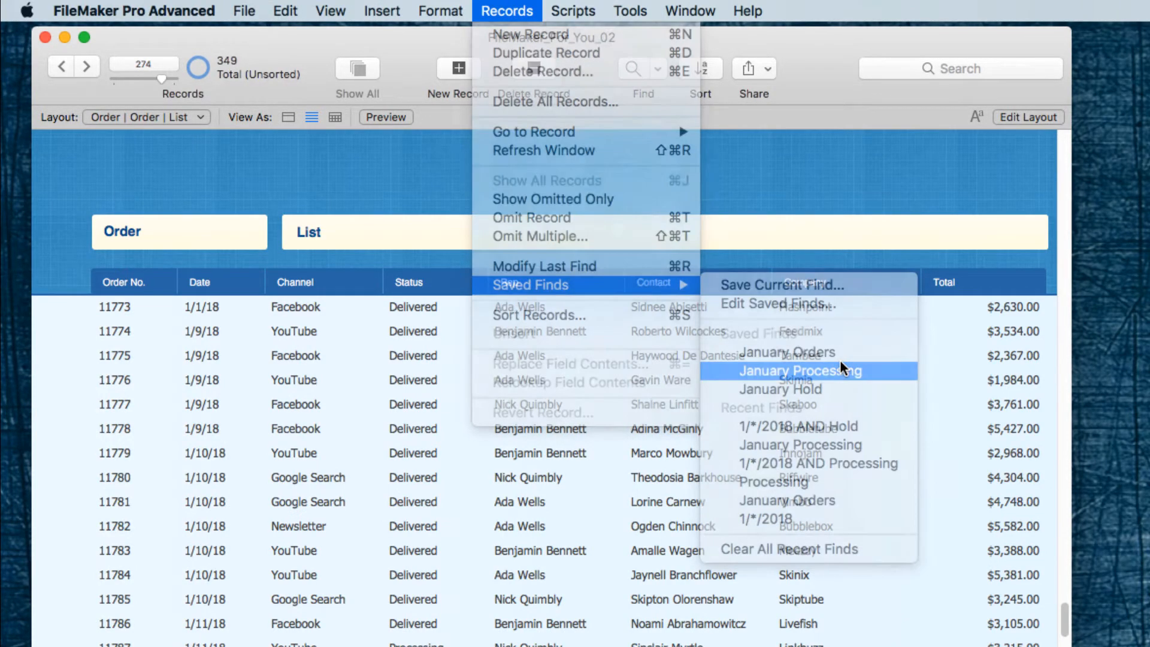